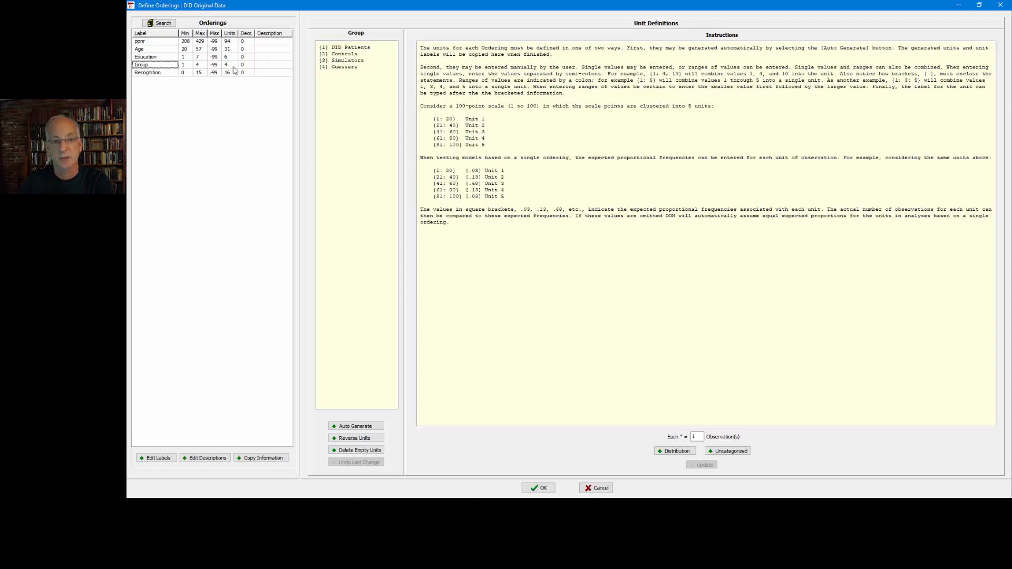
Review the unit definitions of the Group ordering and display its distribution to examine the observations per unit.
{"action": "left_click_drag", "start_coordinate": [363, 70], "coordinate": [318, 47]}
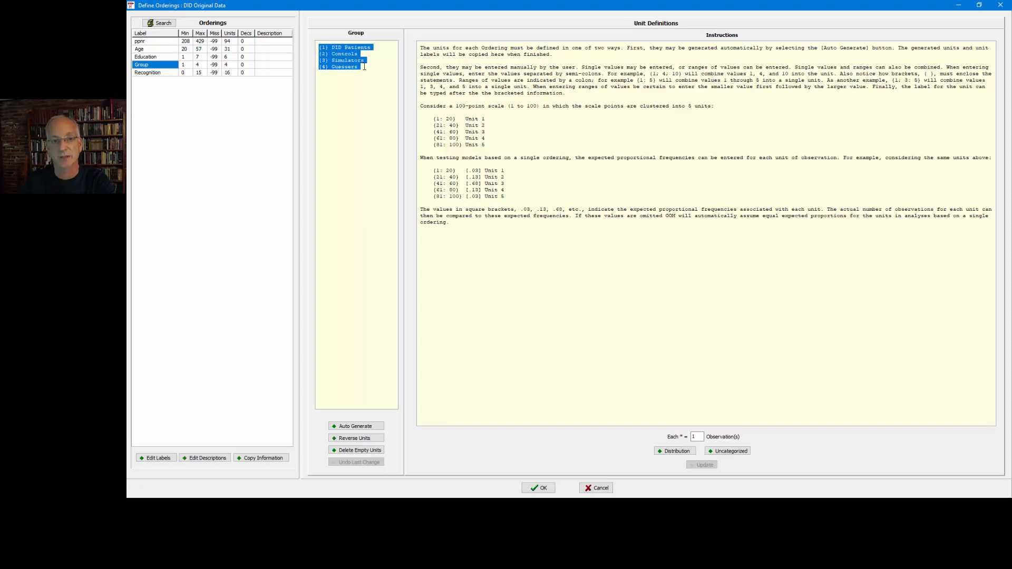
{"action": "left_click", "coordinate": [675, 451]}
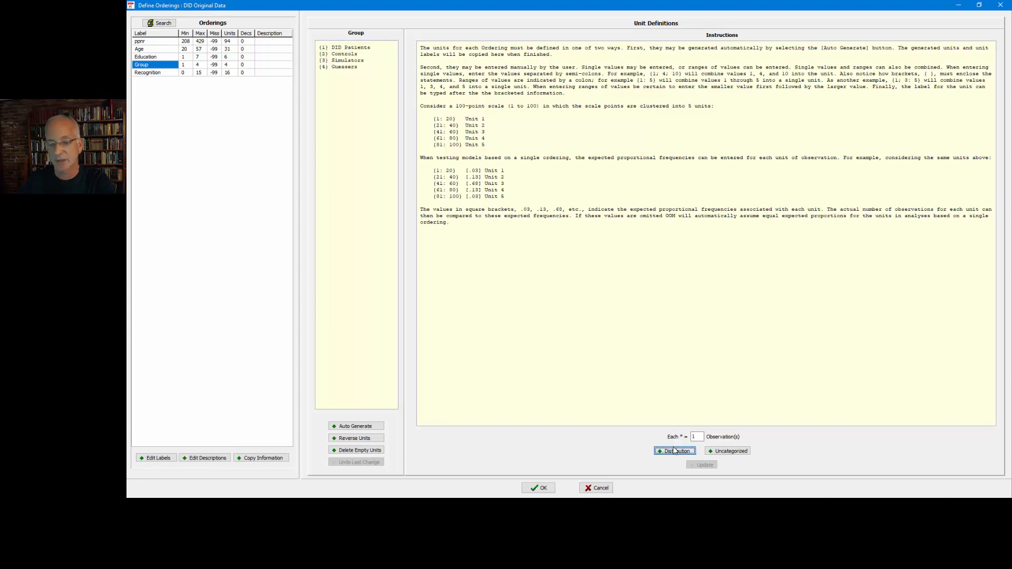
{"action": "left_click_drag", "start_coordinate": [546, 48], "coordinate": [443, 42]}
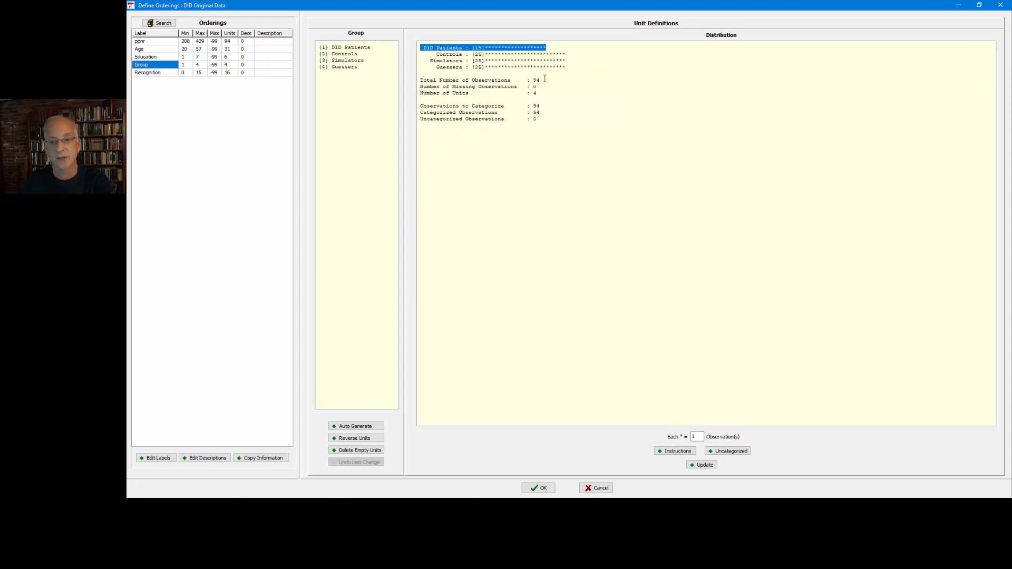
{"action": "left_click_drag", "start_coordinate": [545, 79], "coordinate": [529, 93]}
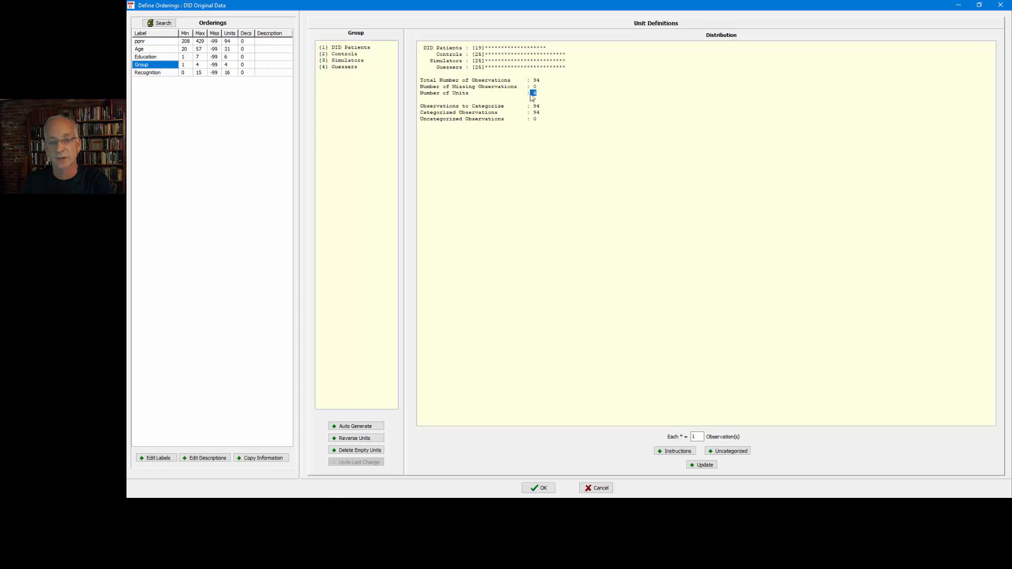
Examine the unit definitions and distribution of the Recognition ordering, and close the ordering definitions without saving.
{"action": "left_click", "coordinate": [172, 73]}
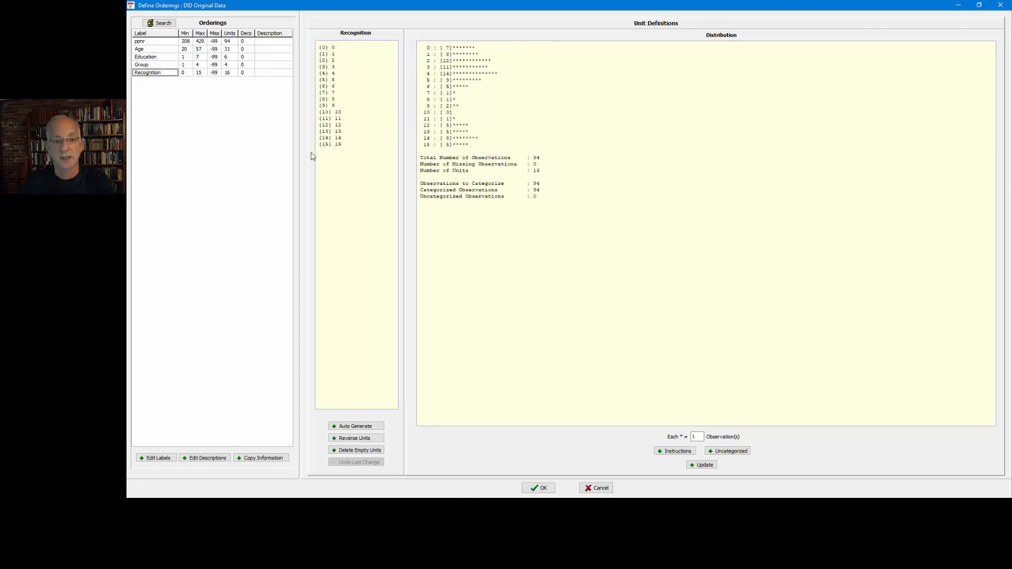
{"action": "left_click_drag", "start_coordinate": [351, 145], "coordinate": [306, 46]}
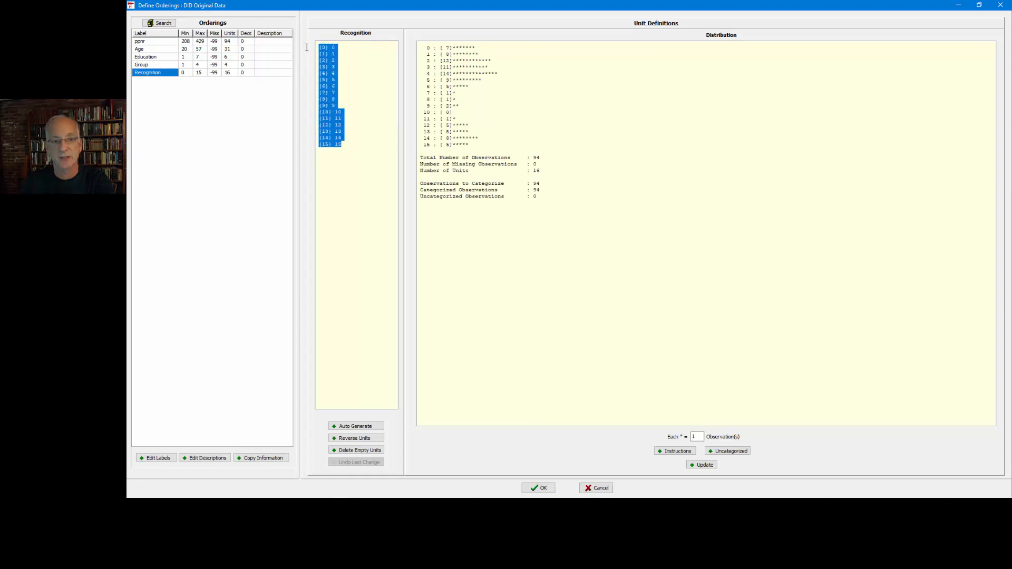
{"action": "left_click_drag", "start_coordinate": [466, 143], "coordinate": [420, 48]}
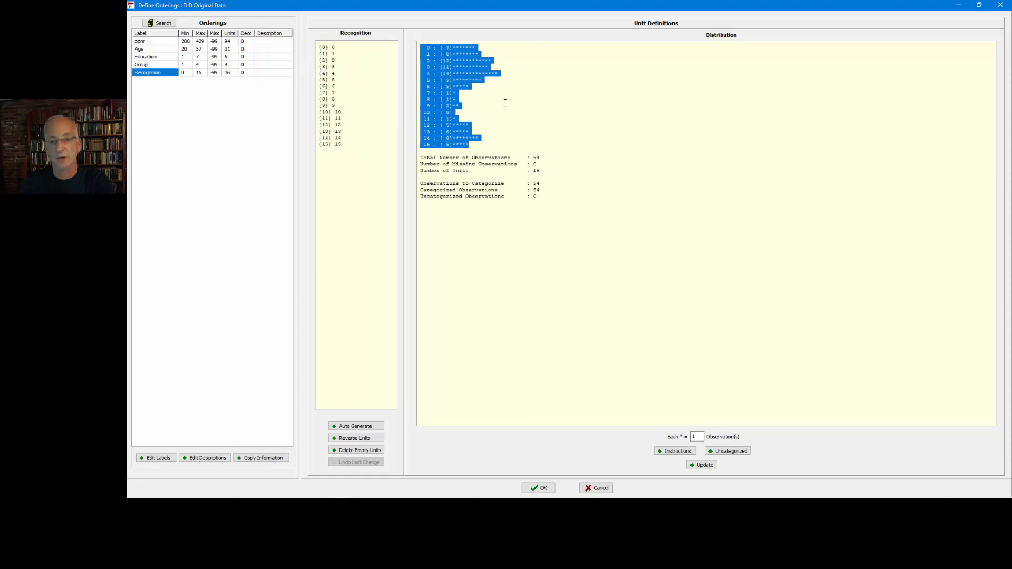
{"action": "left_click", "coordinate": [539, 158]}
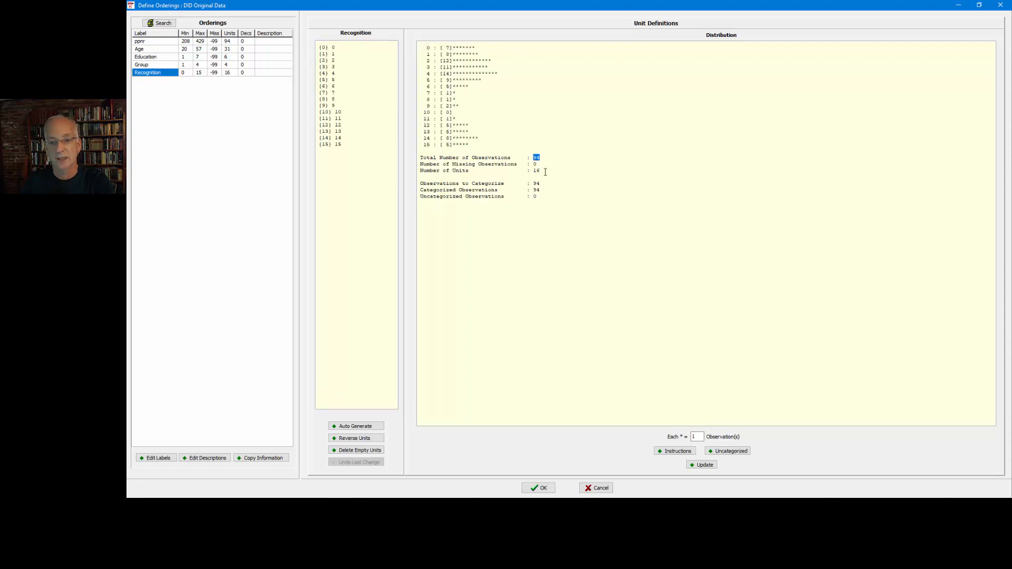
{"action": "left_click_drag", "start_coordinate": [545, 171], "coordinate": [532, 171]}
{"action": "left_click", "coordinate": [588, 490]}
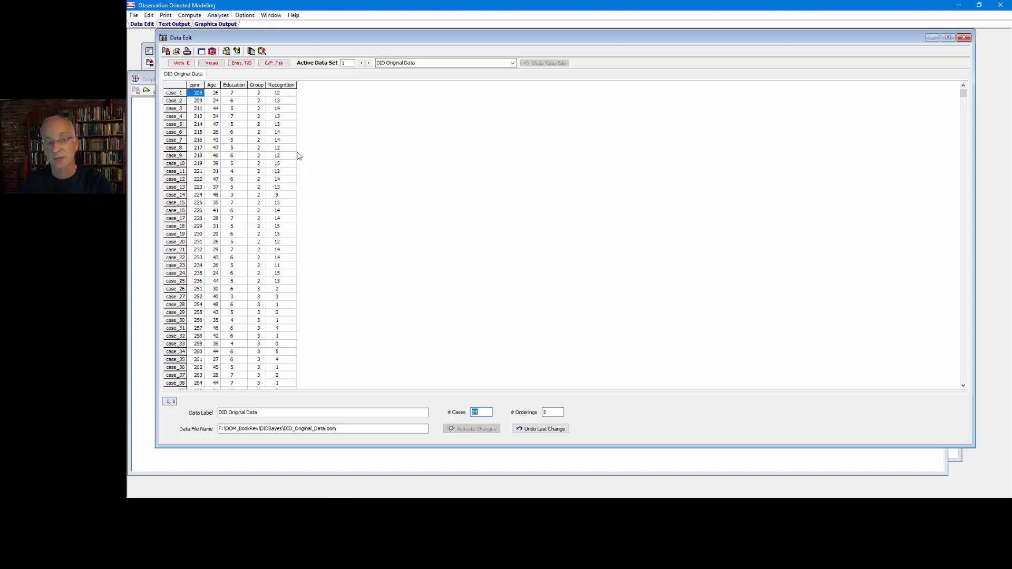
Run Build / Test Model on DID Original Data with the cleared model list redefined as Group --> Recognition and 5000 randomization trials.
{"action": "left_click", "coordinate": [217, 16]}
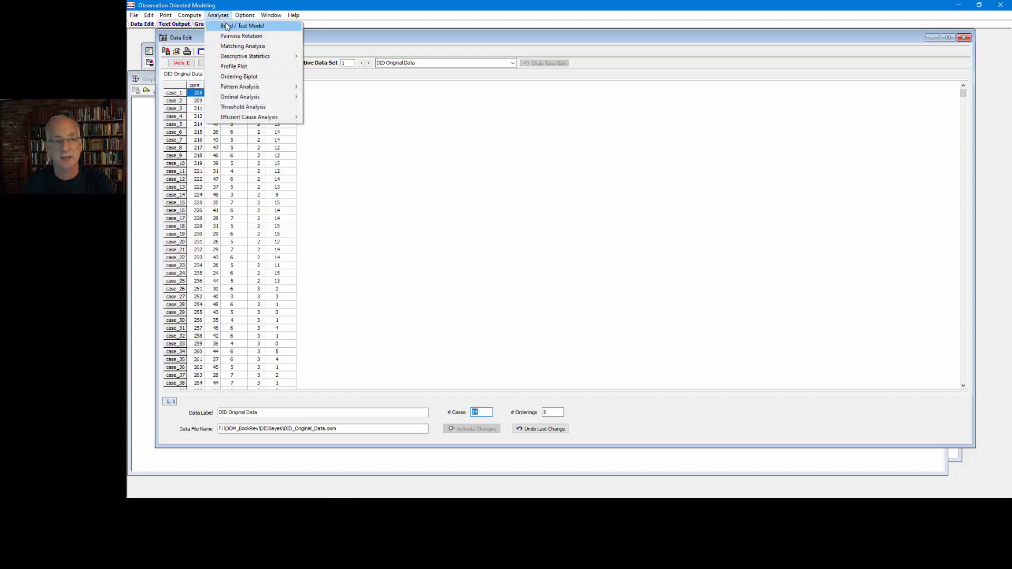
{"action": "left_click", "coordinate": [227, 26]}
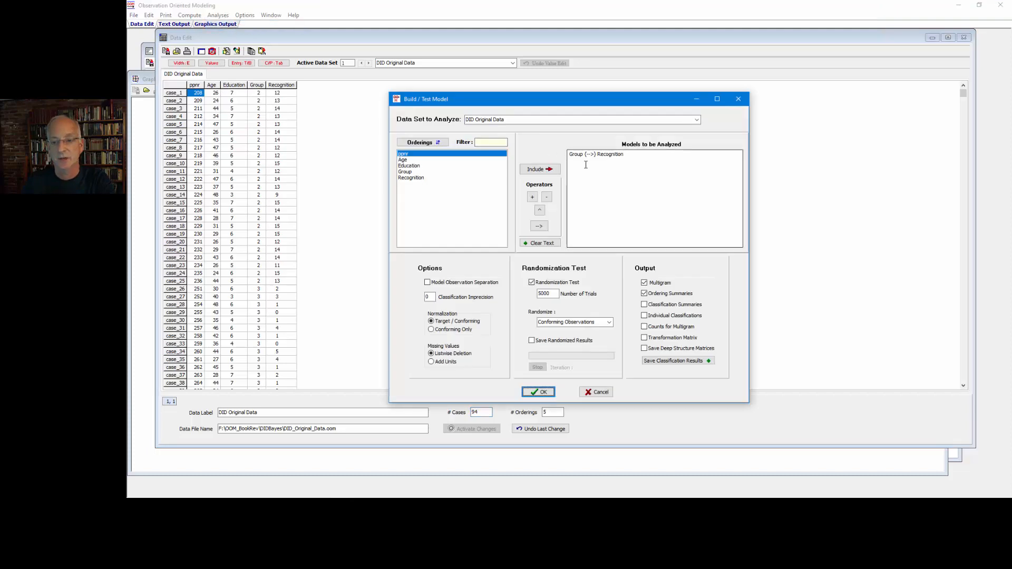
{"action": "left_click", "coordinate": [550, 242]}
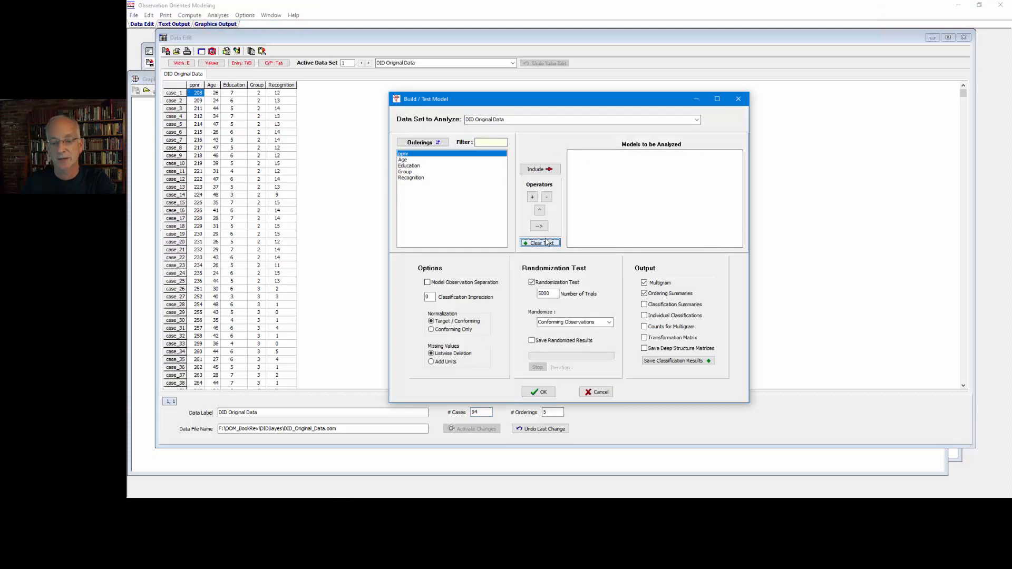
{"action": "left_click", "coordinate": [412, 172]}
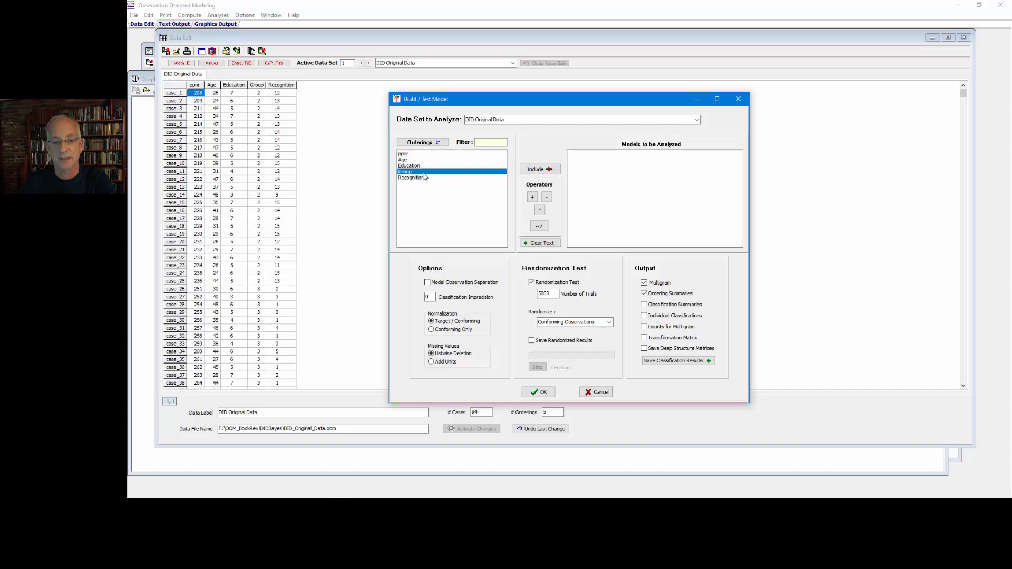
{"action": "left_click", "coordinate": [531, 170]}
{"action": "left_click", "coordinate": [538, 226]}
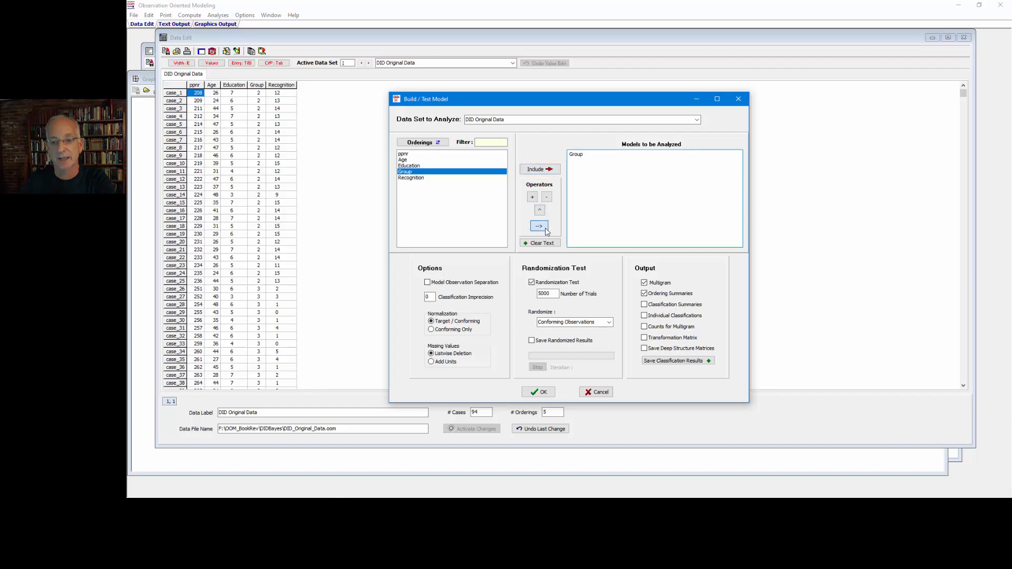
{"action": "double_click", "coordinate": [416, 178]}
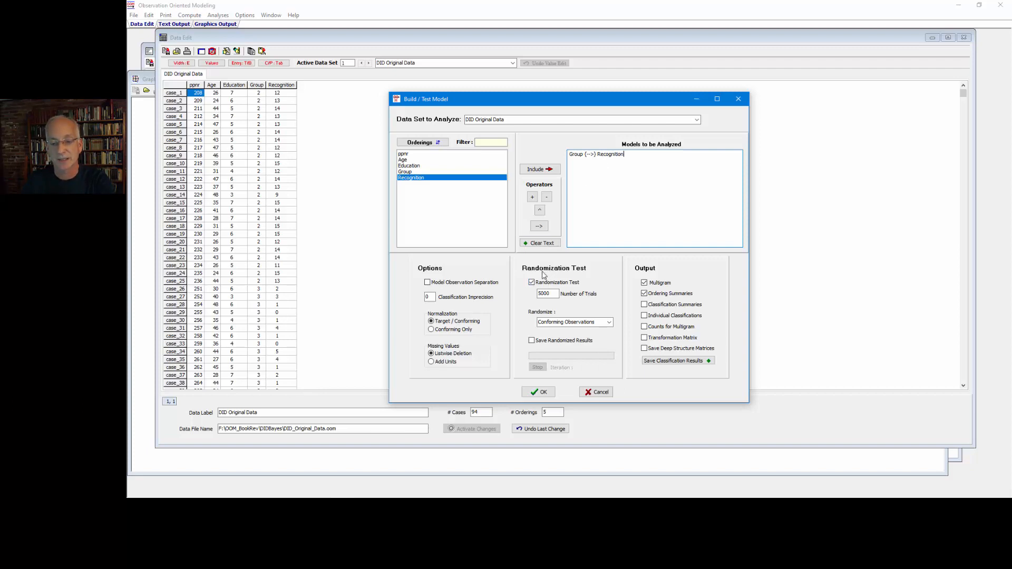
{"action": "left_click_drag", "start_coordinate": [550, 293], "coordinate": [538, 295]}
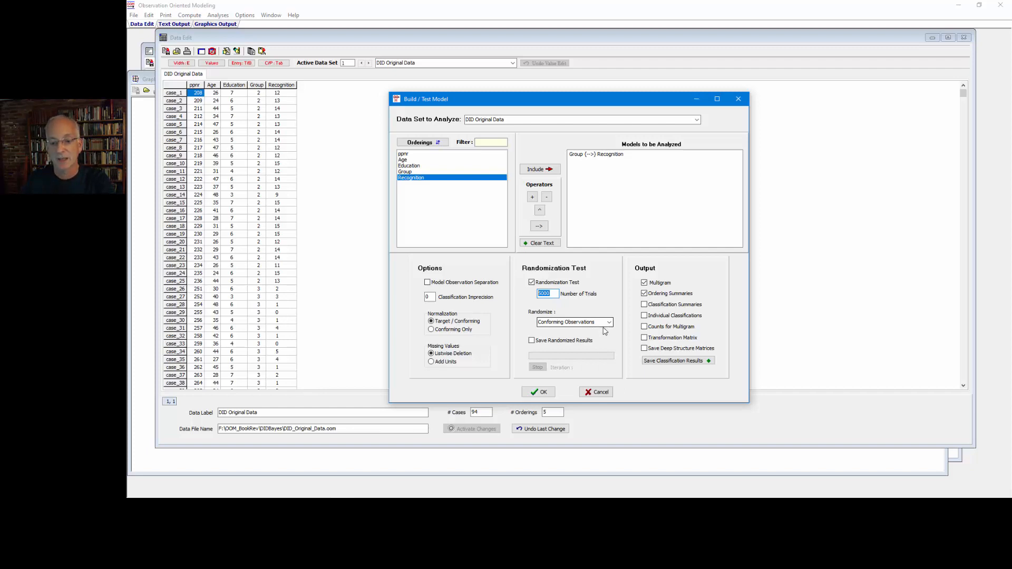
{"action": "left_click", "coordinate": [541, 393]}
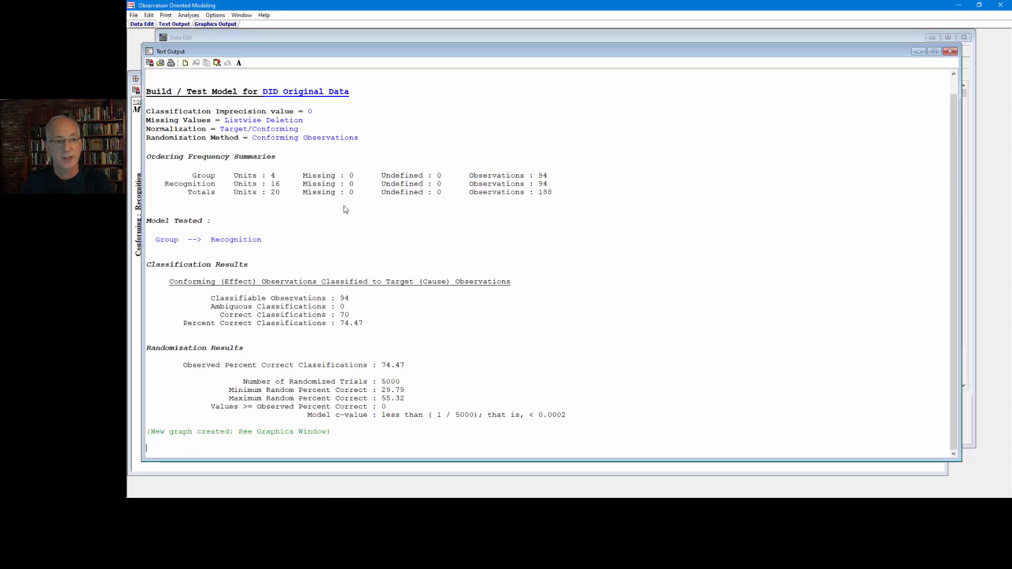
Examine the text output's analysis options, ordering frequency summaries, tested model, and correct classification results.
{"action": "left_click_drag", "start_coordinate": [362, 138], "coordinate": [195, 111]}
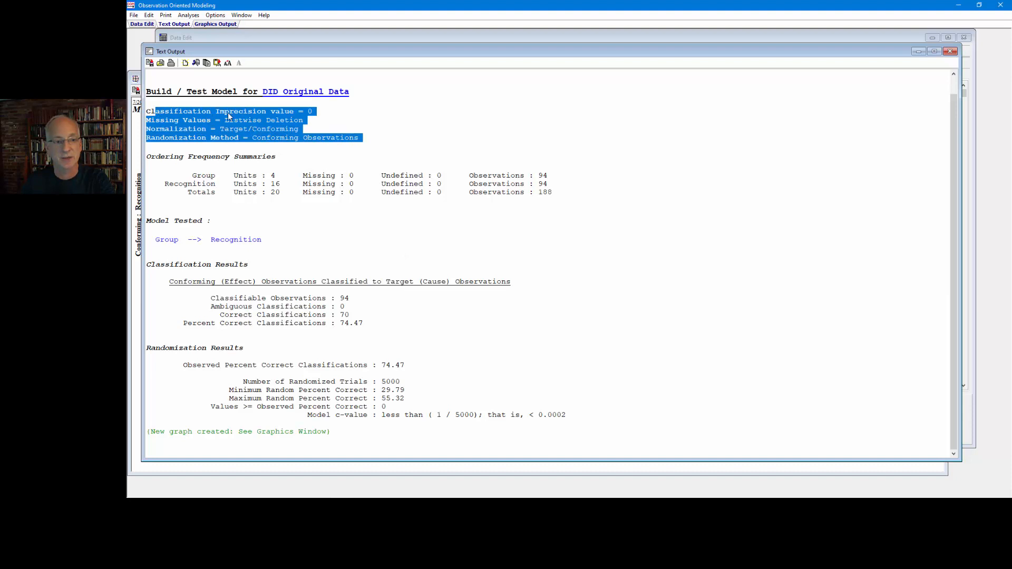
{"action": "left_click_drag", "start_coordinate": [275, 157], "coordinate": [147, 158]}
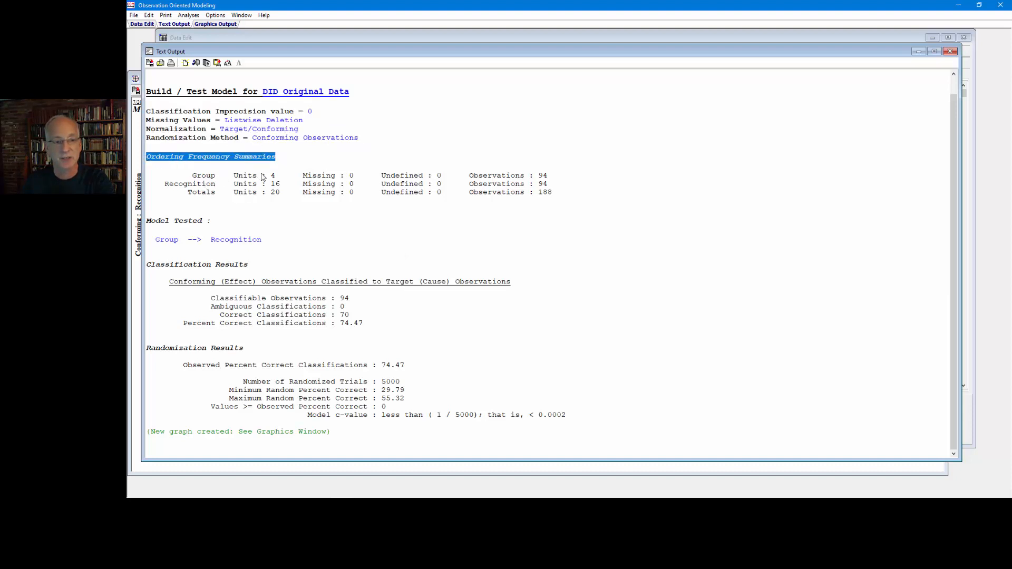
{"action": "mouse_move", "coordinate": [280, 176]}
{"action": "left_mouse_down"}
{"action": "mouse_move", "coordinate": [284, 184]}
{"action": "mouse_move", "coordinate": [271, 184]}
{"action": "left_mouse_up"}
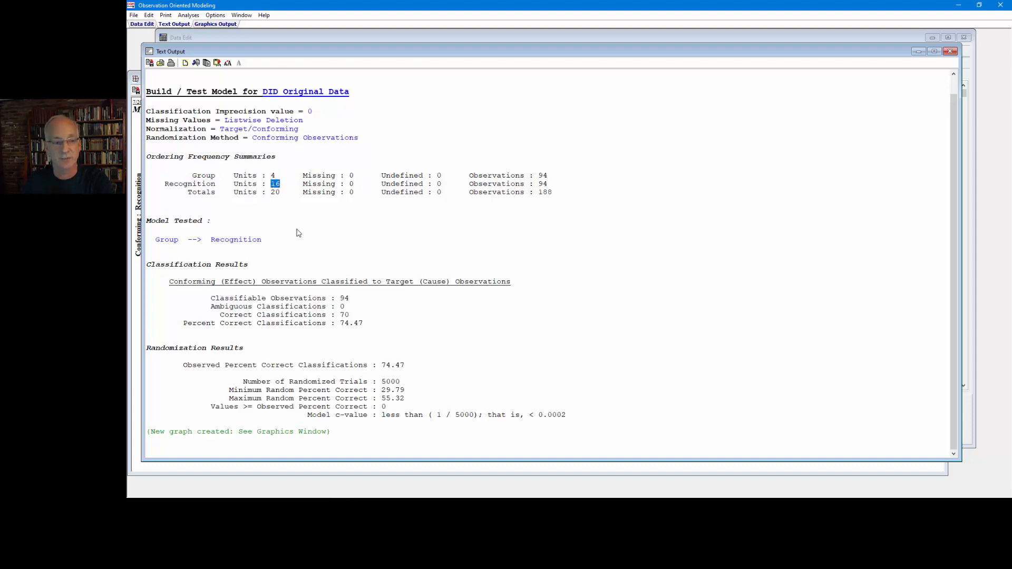
{"action": "left_click_drag", "start_coordinate": [268, 244], "coordinate": [185, 239]}
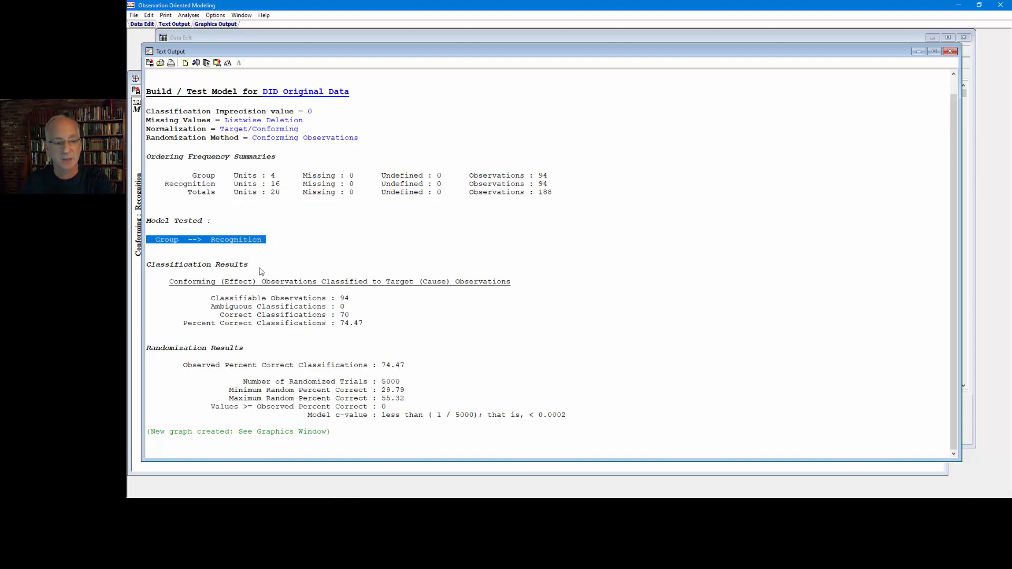
{"action": "left_click_drag", "start_coordinate": [254, 266], "coordinate": [151, 266]}
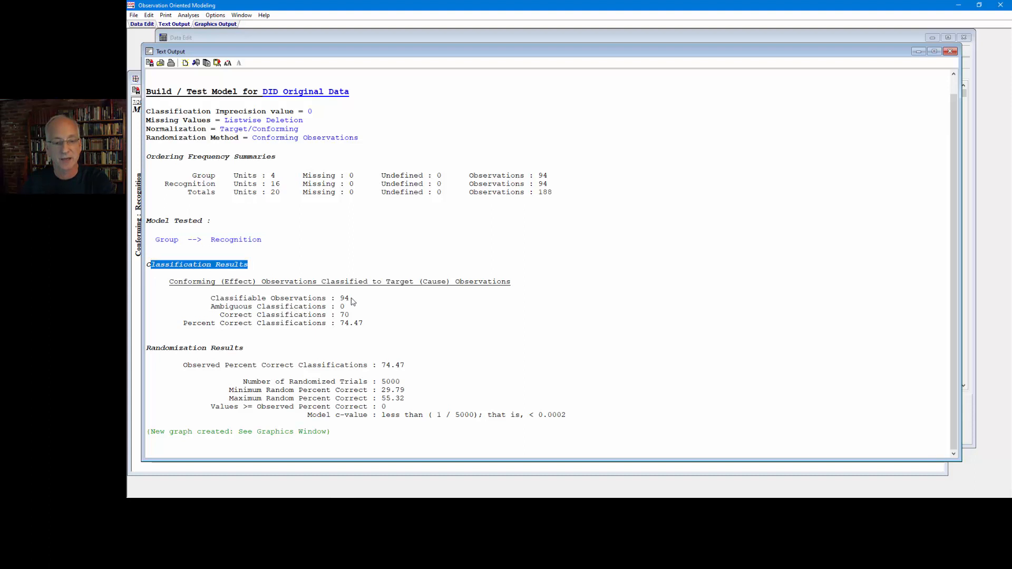
{"action": "mouse_move", "coordinate": [352, 301]}
{"action": "left_mouse_down"}
{"action": "mouse_move", "coordinate": [339, 300]}
{"action": "mouse_move", "coordinate": [340, 315]}
{"action": "left_mouse_up"}
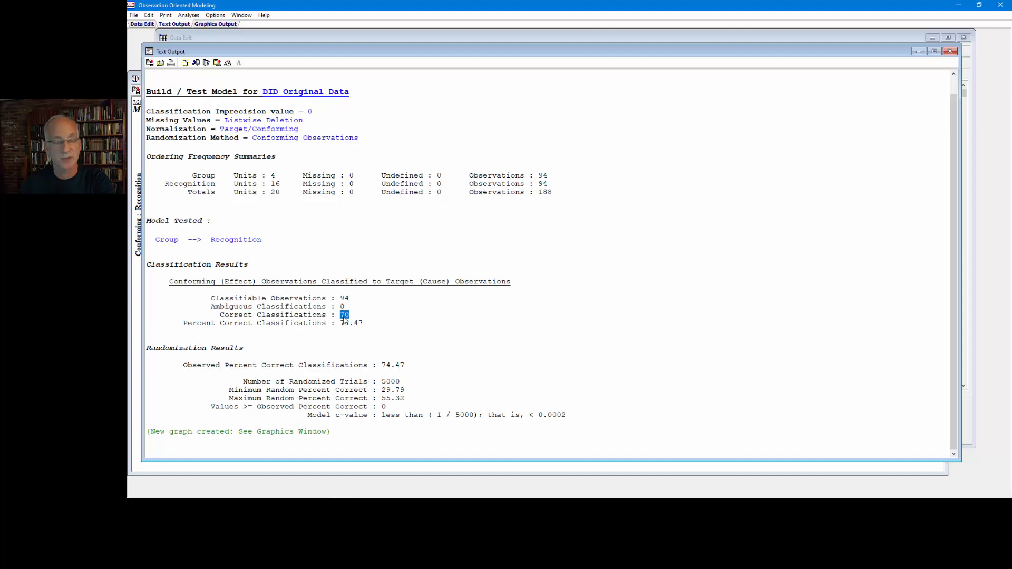
{"action": "left_click", "coordinate": [364, 323]}
{"action": "left_click_drag", "start_coordinate": [365, 324], "coordinate": [340, 324]}
Bring the graphics output with the Group -> Recognition multi-unit frequency histogram to the front.
{"action": "left_click", "coordinate": [139, 128]}
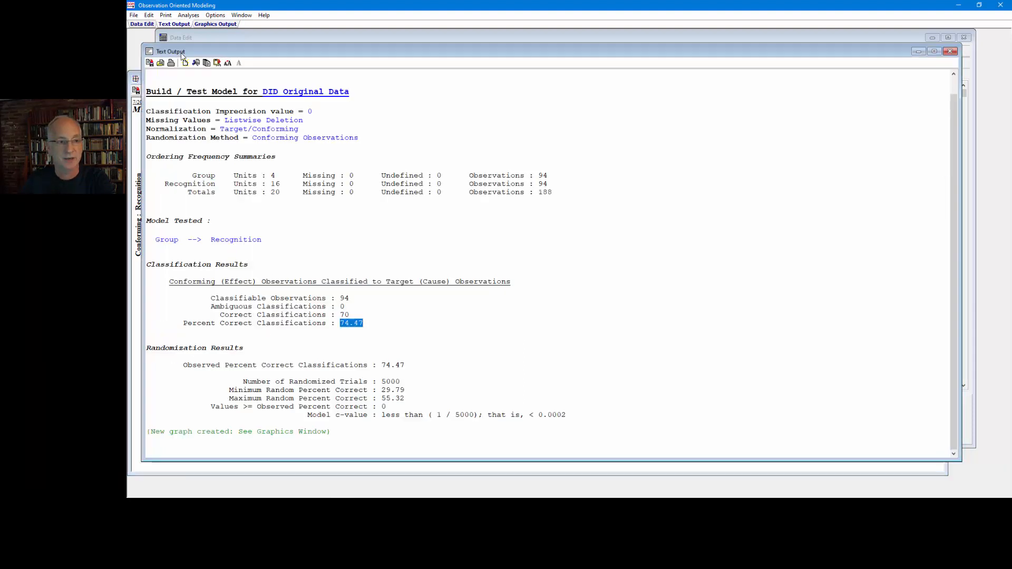
{"action": "left_click", "coordinate": [181, 55]}
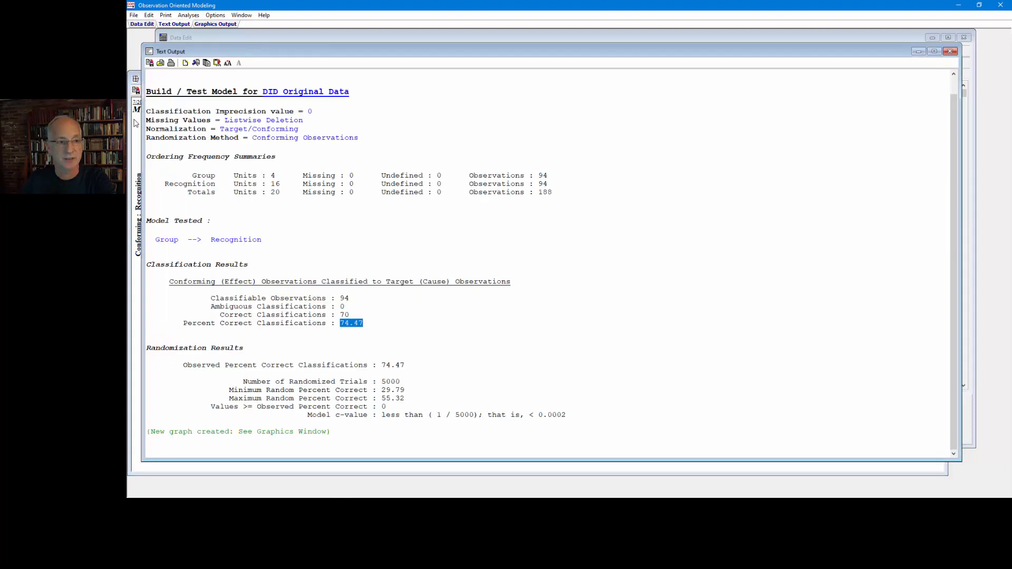
{"action": "left_click", "coordinate": [212, 24]}
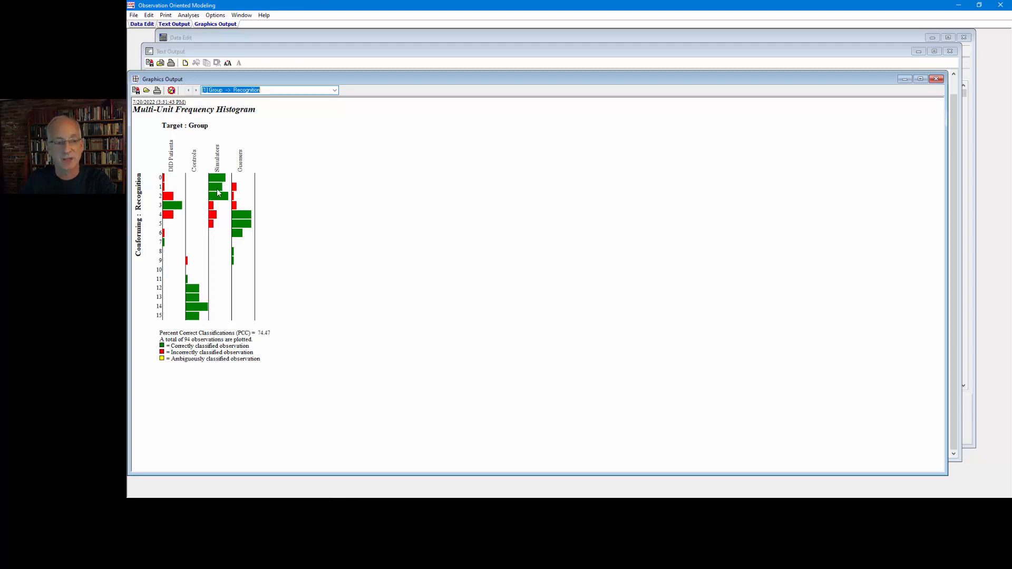
Turn on the counts and the bar outlines in the Group -> Recognition multigram.
{"action": "right_click", "coordinate": [217, 188]}
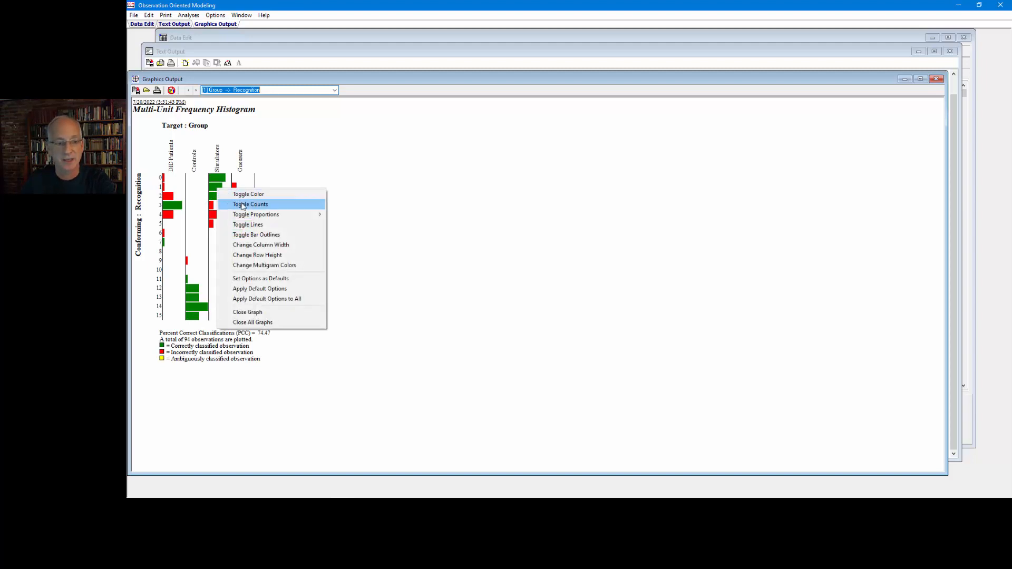
{"action": "left_click", "coordinate": [238, 204]}
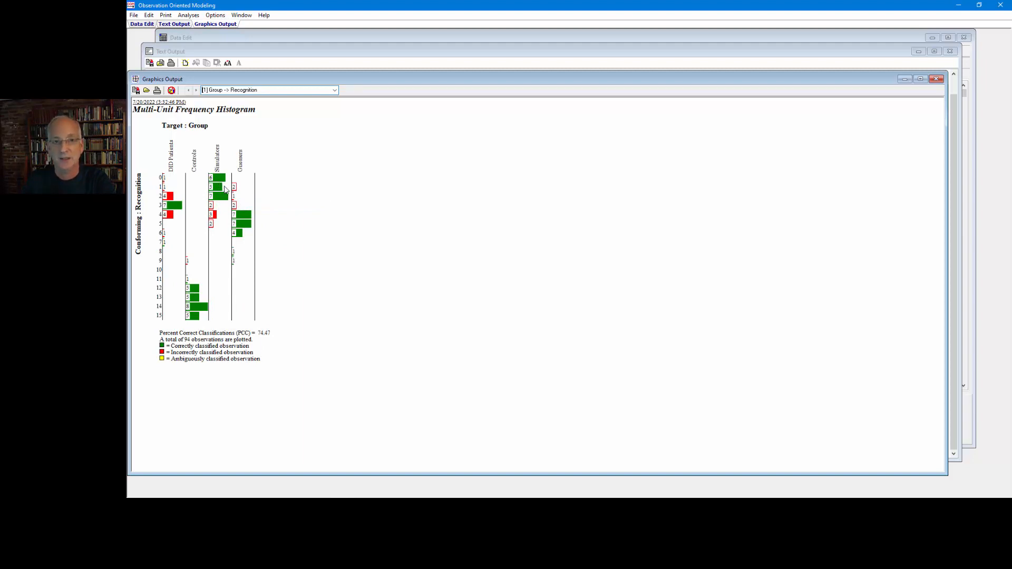
{"action": "right_click", "coordinate": [225, 189]}
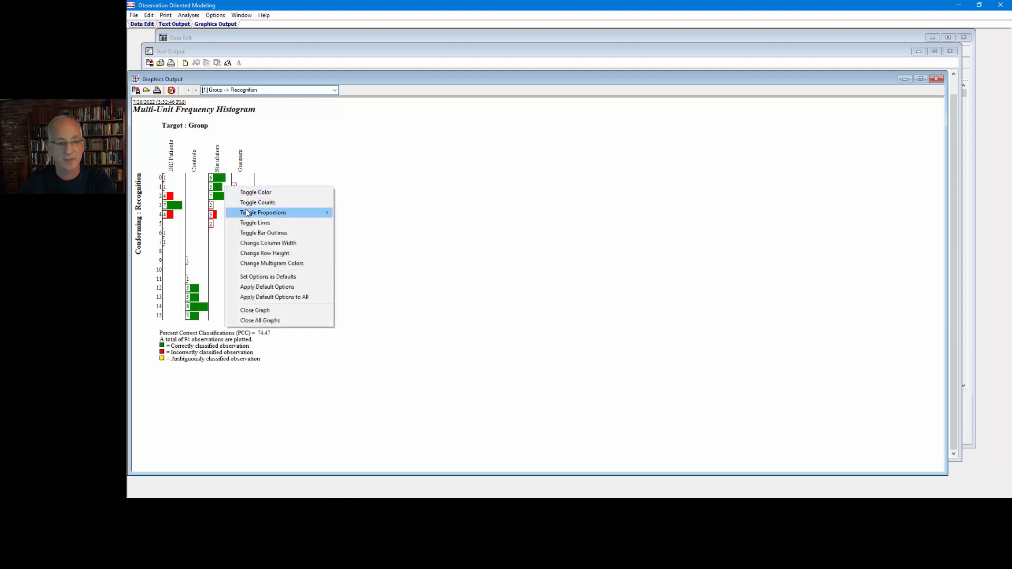
{"action": "left_click", "coordinate": [264, 233]}
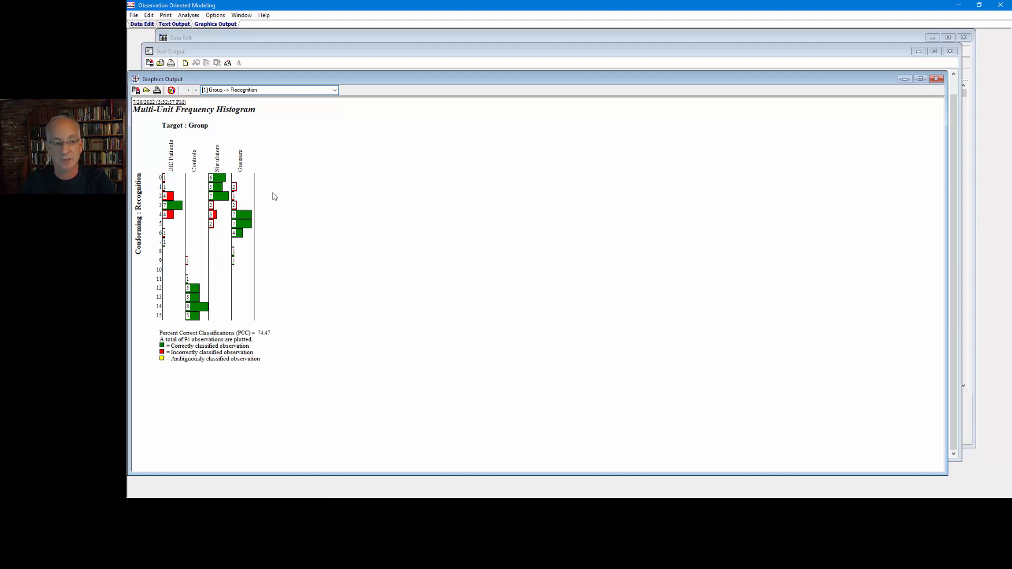
Change the Group -> Recognition multigram's colors for both correct and incorrect observations to clSilver.
{"action": "right_click", "coordinate": [254, 195]}
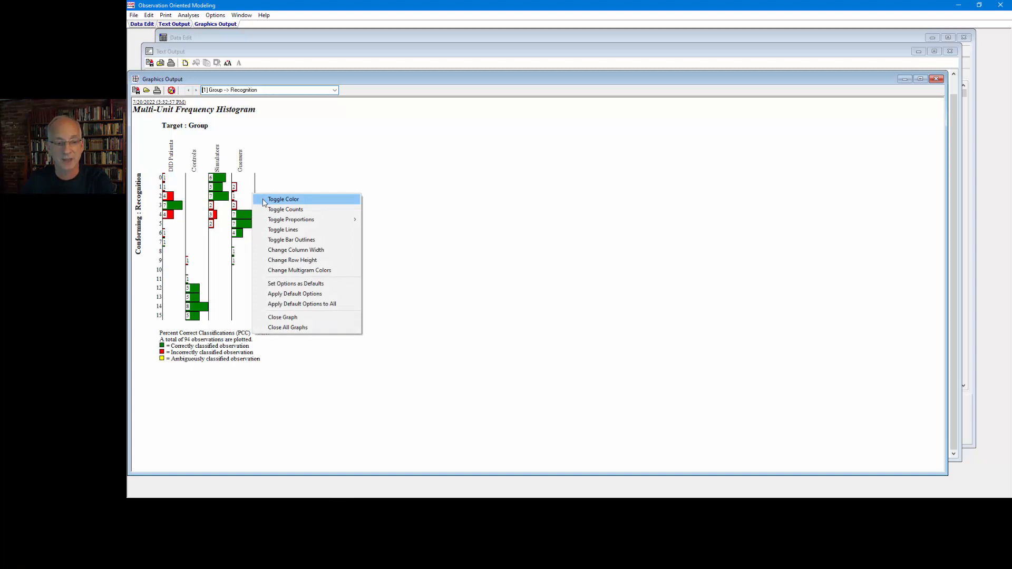
{"action": "left_click", "coordinate": [293, 270]}
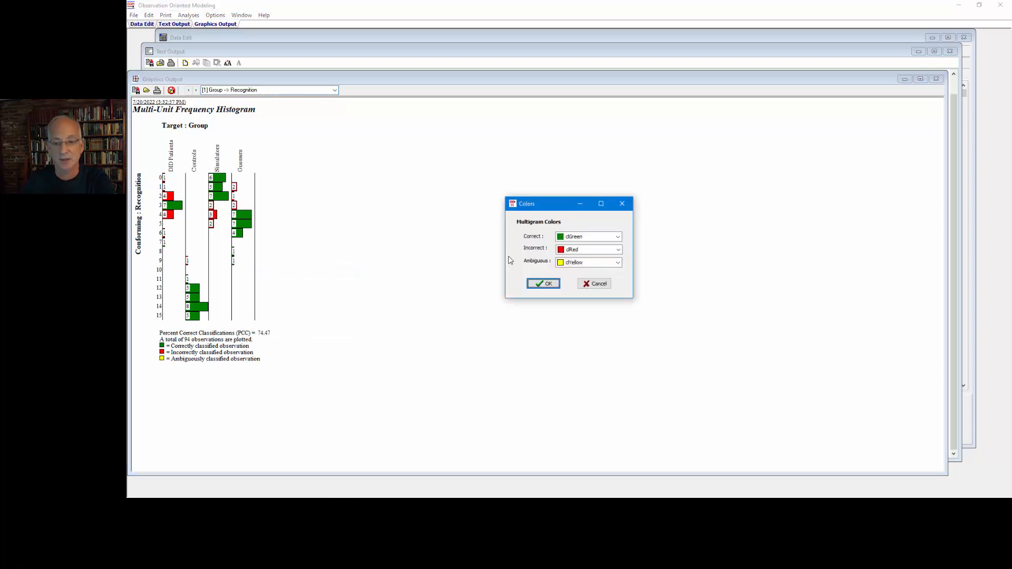
{"action": "left_click", "coordinate": [617, 237]}
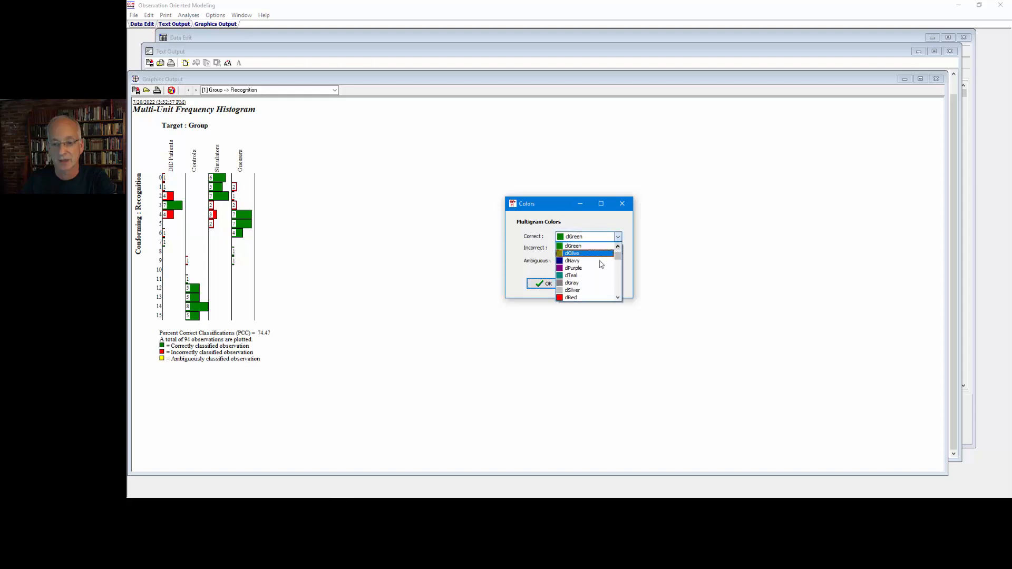
{"action": "left_click", "coordinate": [582, 291]}
{"action": "left_click", "coordinate": [617, 250]}
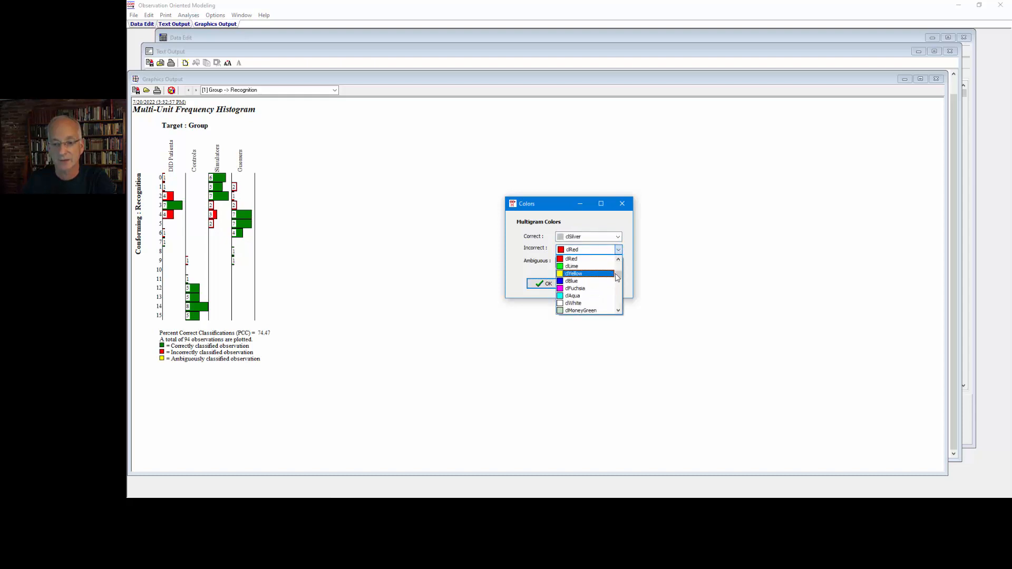
{"action": "left_click_drag", "start_coordinate": [616, 274], "coordinate": [616, 268]}
{"action": "left_click", "coordinate": [589, 289]}
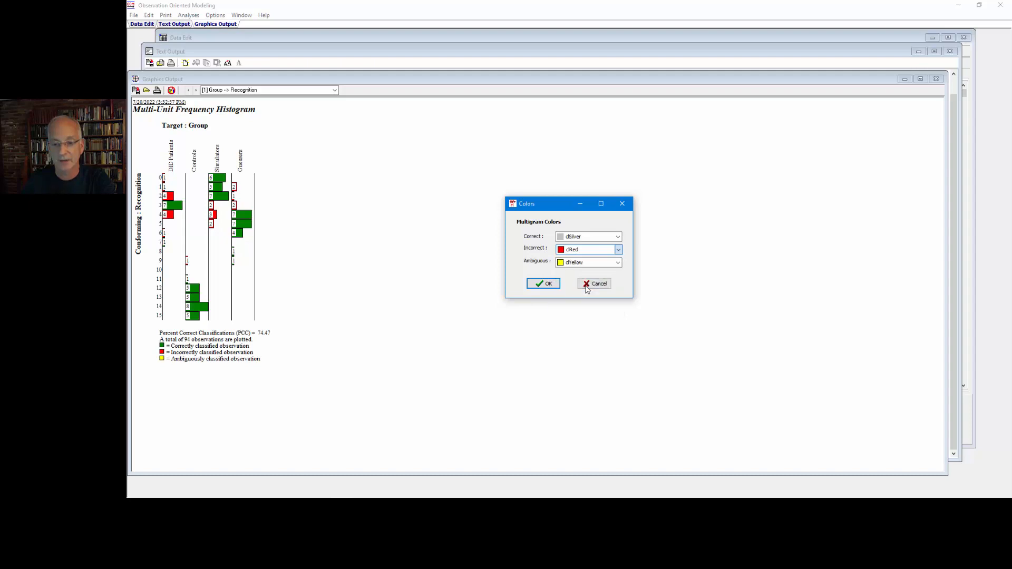
{"action": "left_click", "coordinate": [546, 284]}
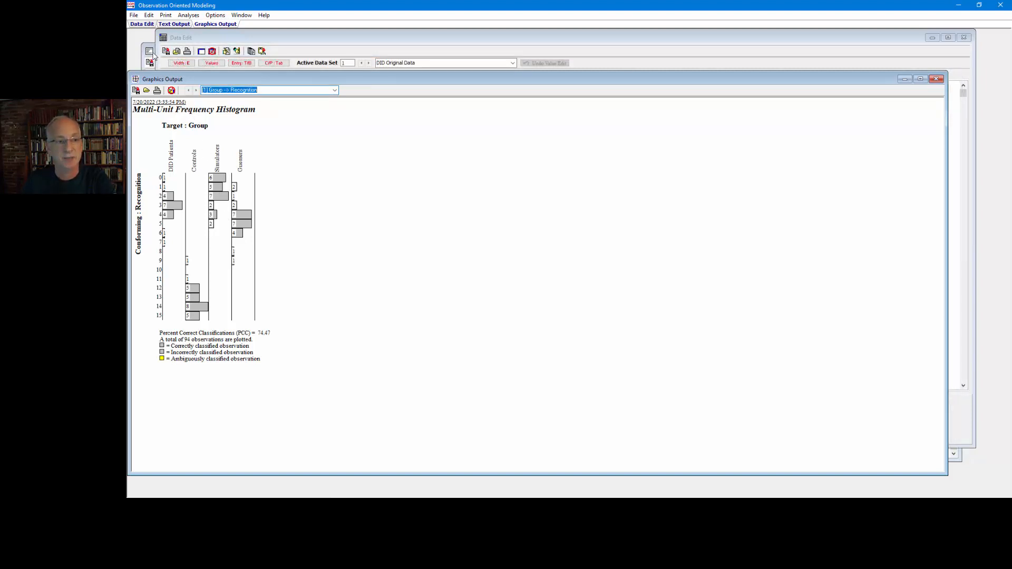
Examine the randomization results in the text output, including the observed and random percent correct values and the model c-value.
{"action": "left_click", "coordinate": [173, 25]}
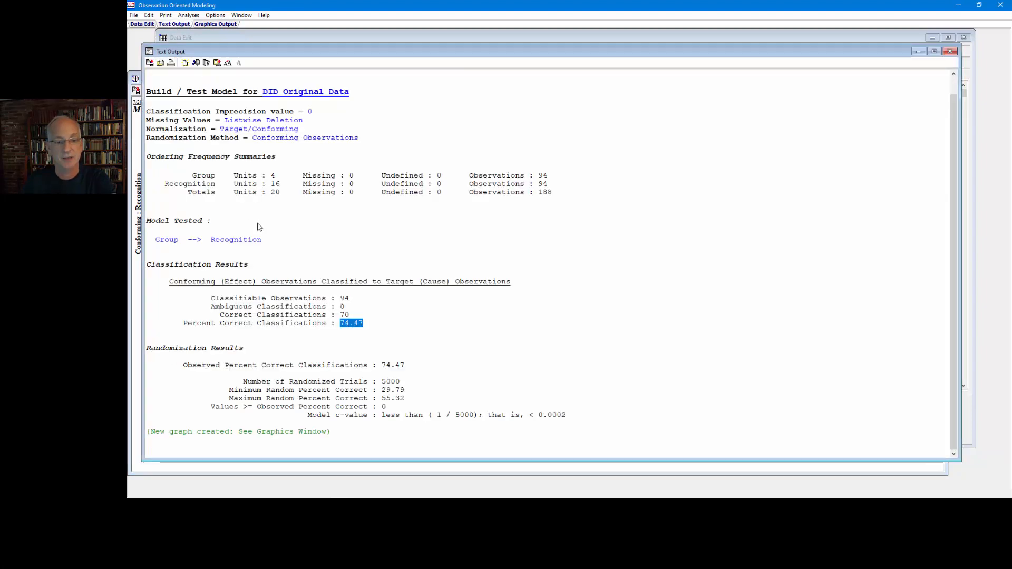
{"action": "left_click_drag", "start_coordinate": [406, 365], "coordinate": [383, 368]}
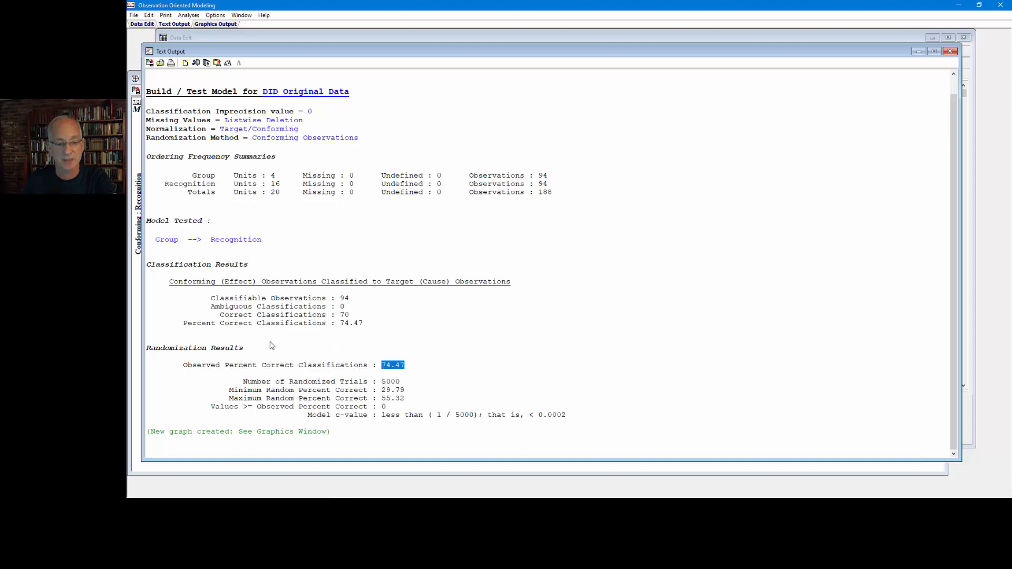
{"action": "left_click_drag", "start_coordinate": [254, 350], "coordinate": [141, 350]}
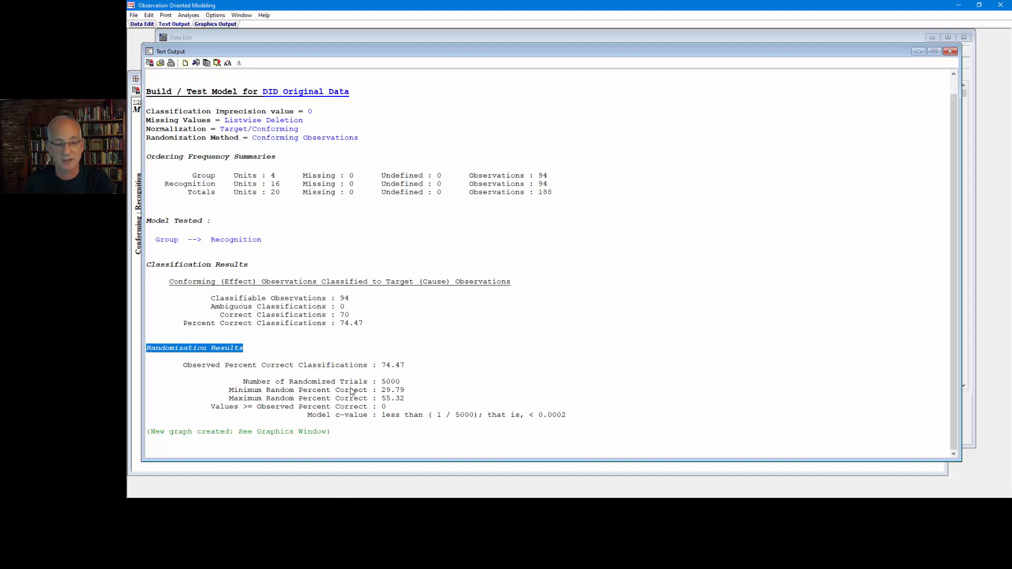
{"action": "left_click_drag", "start_coordinate": [407, 383], "coordinate": [389, 399]}
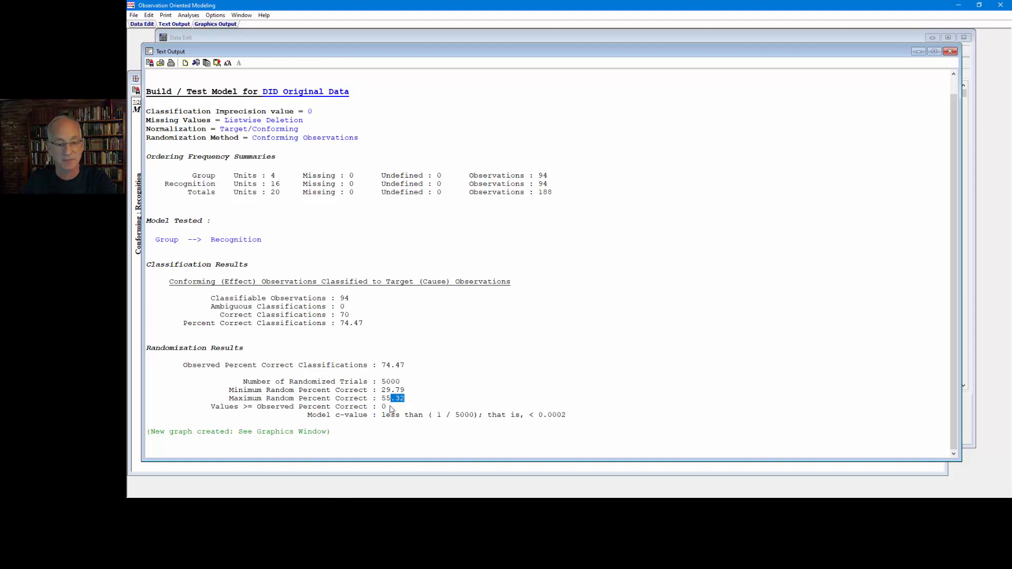
{"action": "left_click_drag", "start_coordinate": [393, 407], "coordinate": [383, 411]}
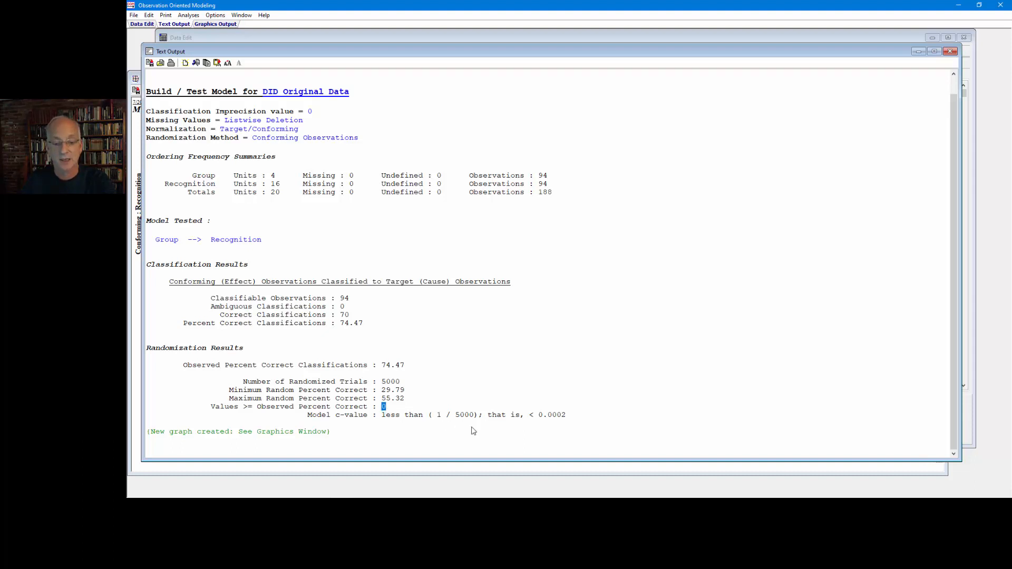
{"action": "left_click_drag", "start_coordinate": [565, 417], "coordinate": [308, 417]}
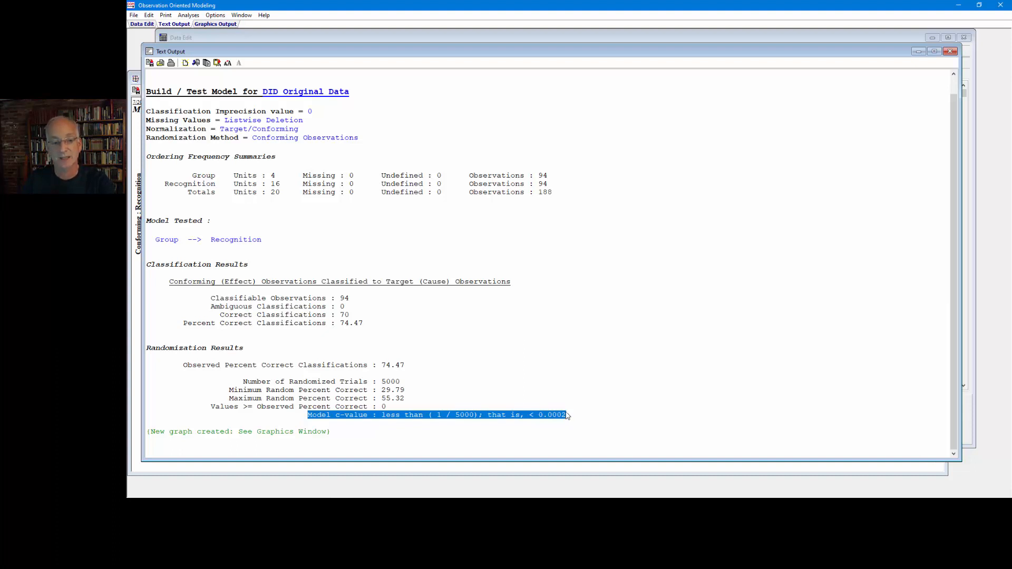
Return to the DID Original Data grid and review the unit definitions of the Group ordering without changing them.
{"action": "left_click", "coordinate": [139, 125]}
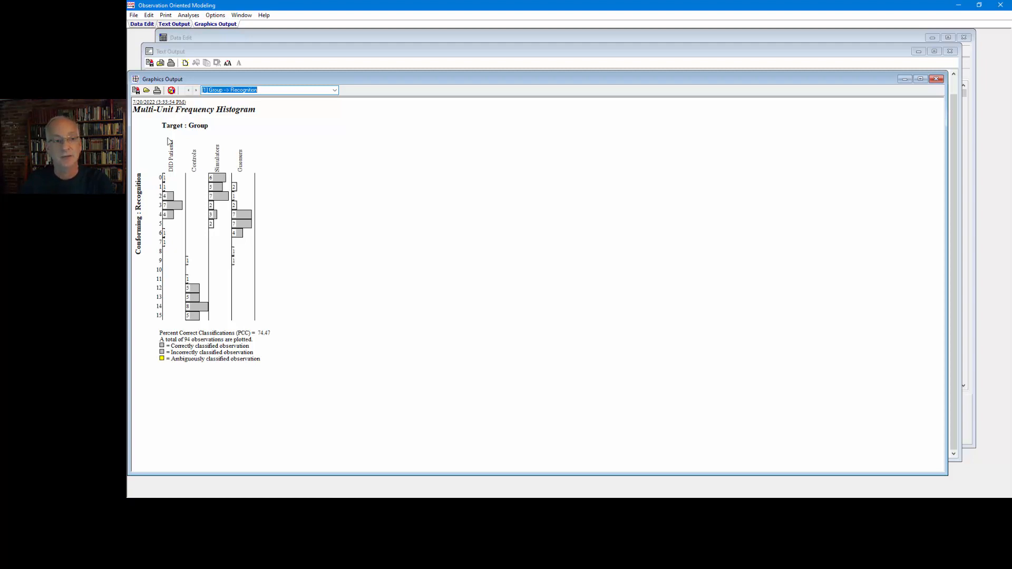
{"action": "left_click", "coordinate": [198, 40]}
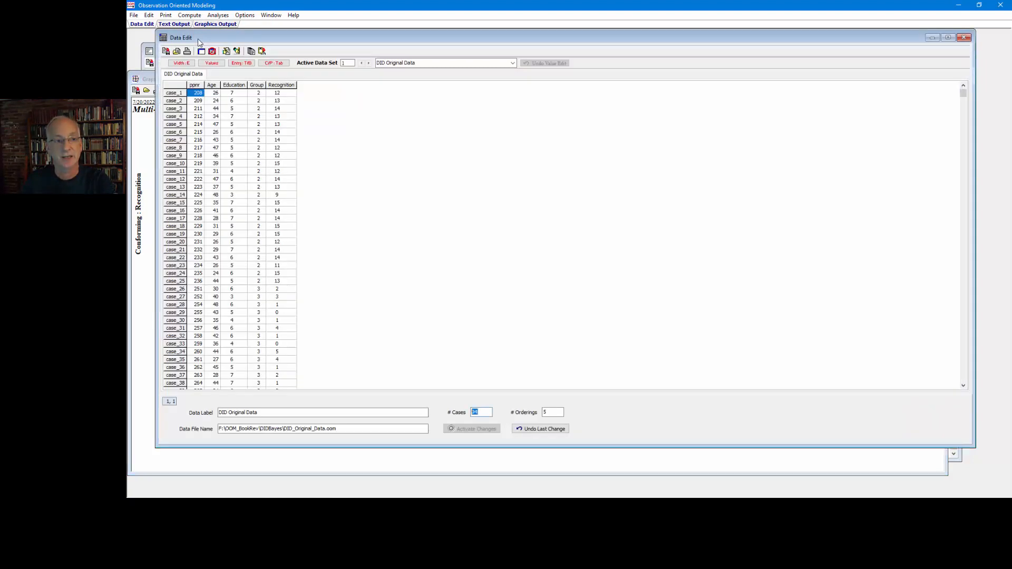
{"action": "left_click", "coordinate": [226, 51]}
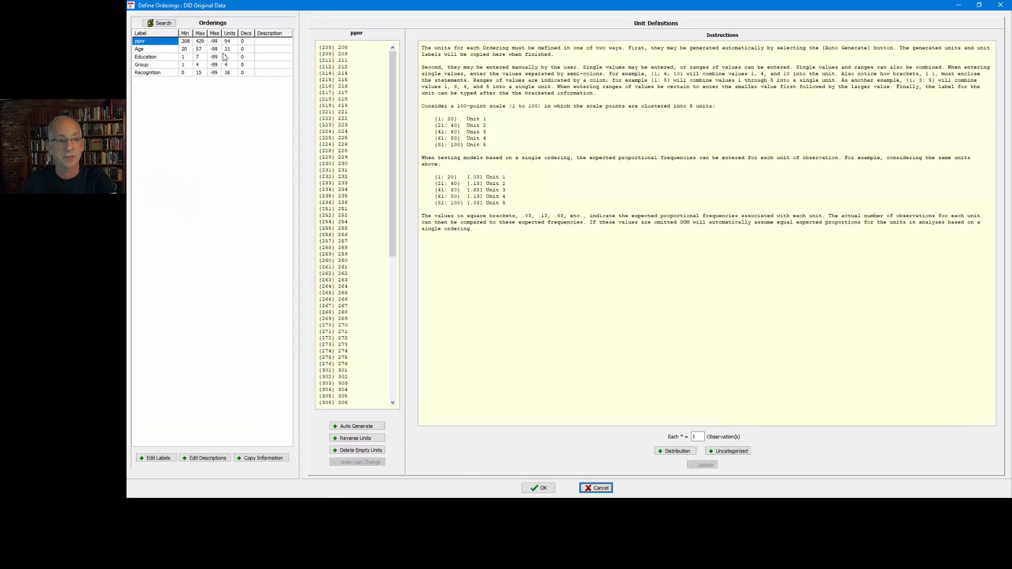
{"action": "left_click", "coordinate": [178, 65]}
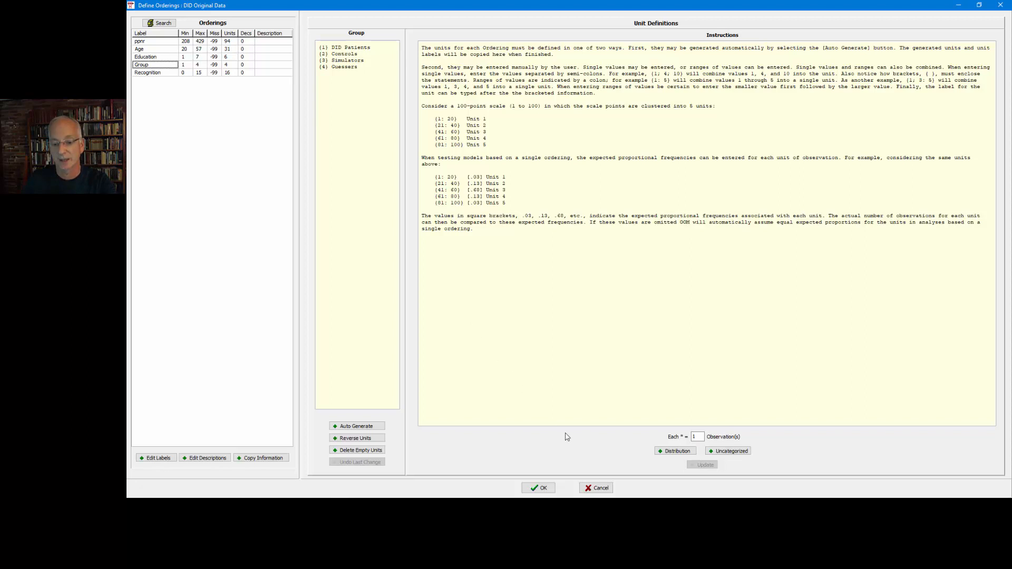
{"action": "left_click", "coordinate": [598, 489]}
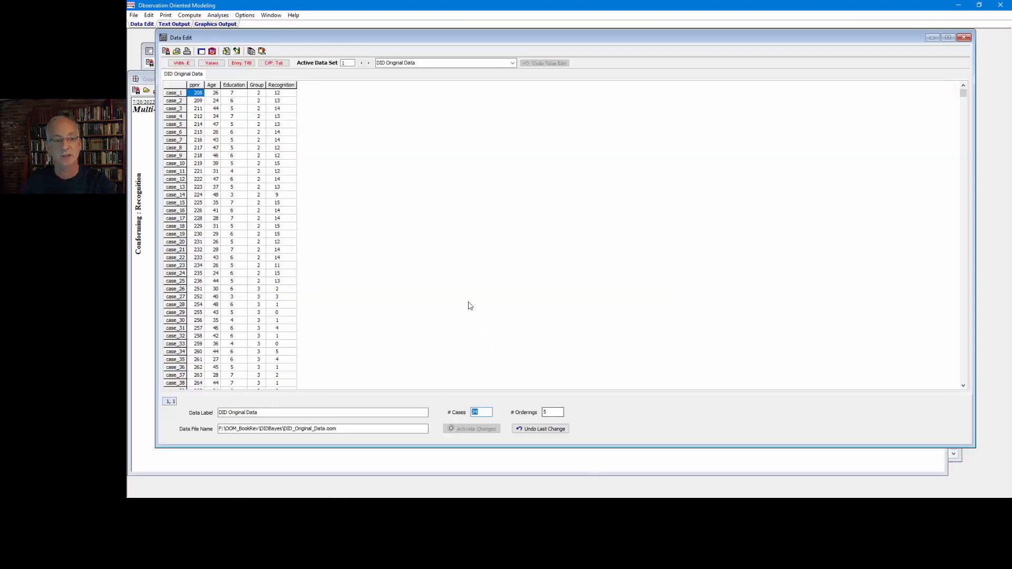
Copy the Group ordering and paste the copy into the open DID Original Data set.
{"action": "left_click", "coordinate": [149, 15]}
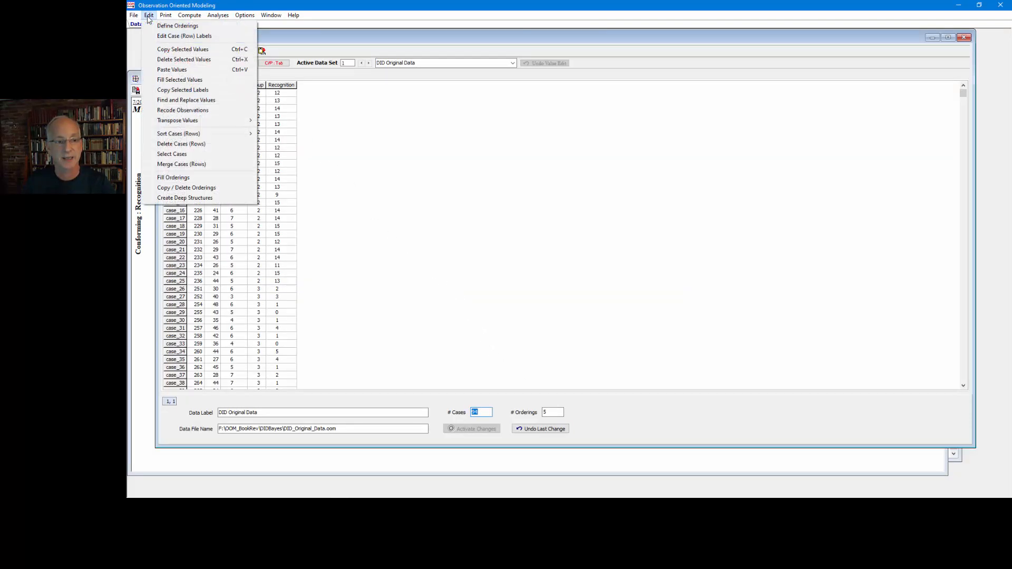
{"action": "left_click", "coordinate": [185, 188]}
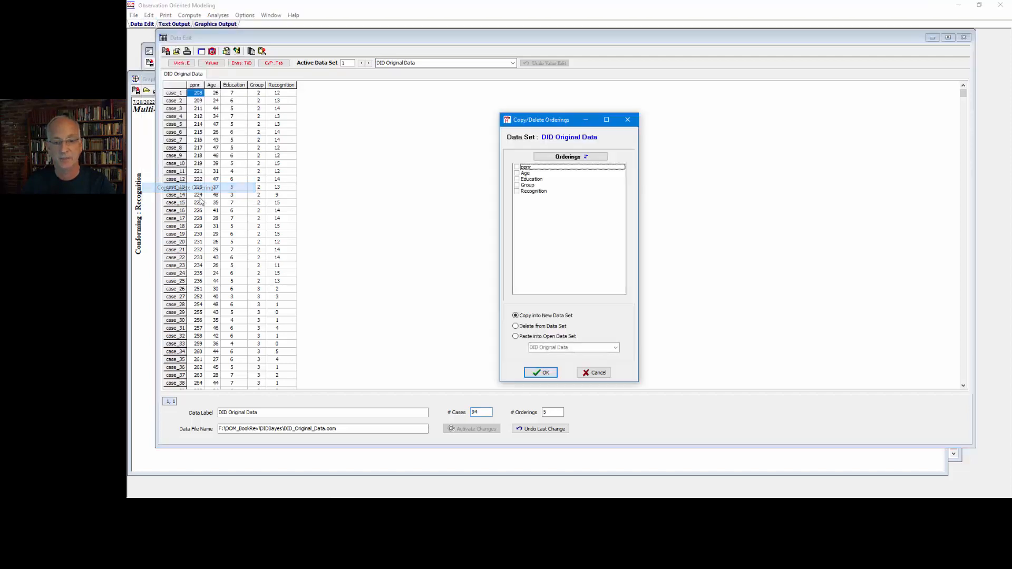
{"action": "left_click", "coordinate": [516, 185]}
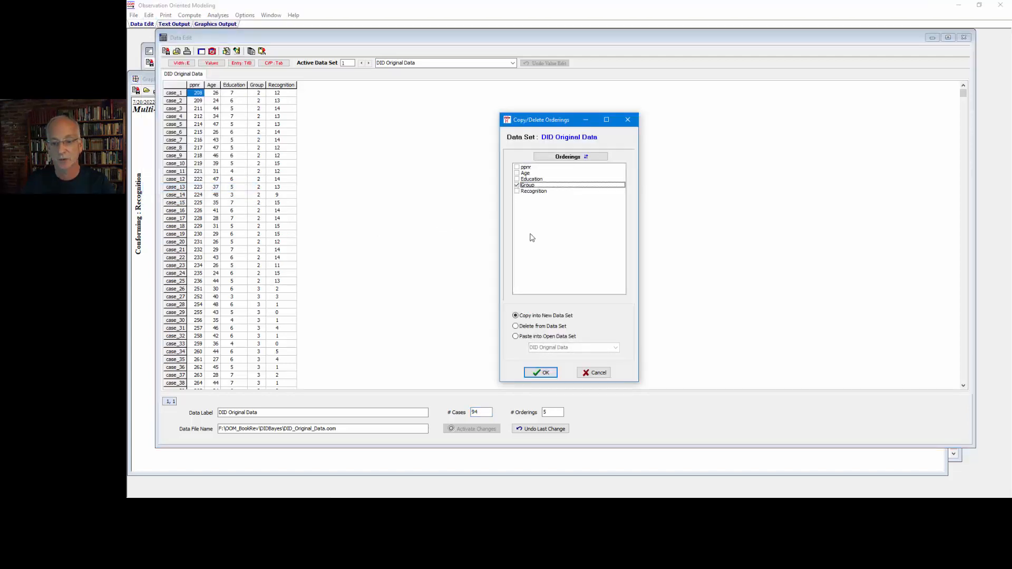
{"action": "left_click", "coordinate": [543, 337]}
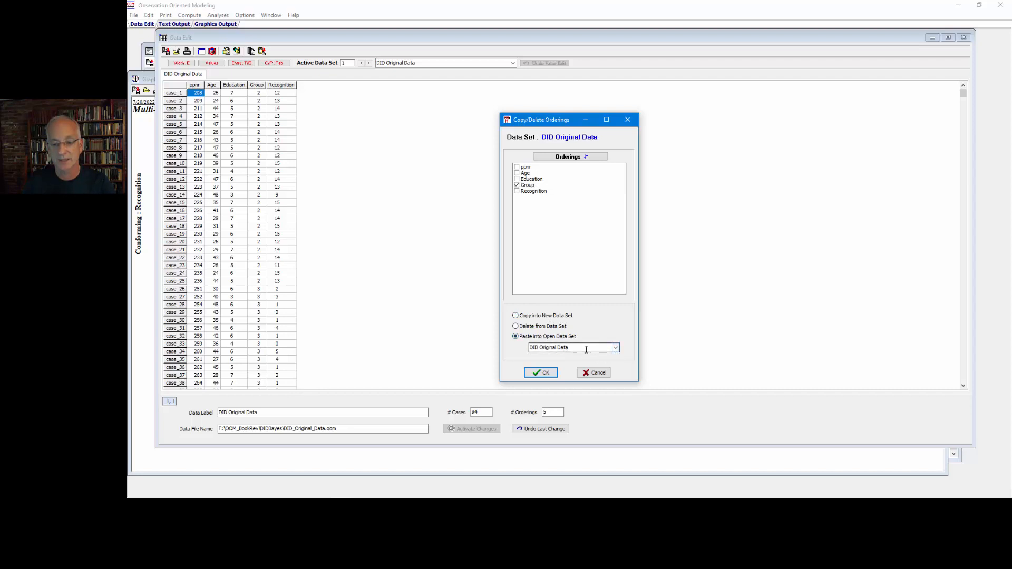
{"action": "left_click", "coordinate": [542, 373]}
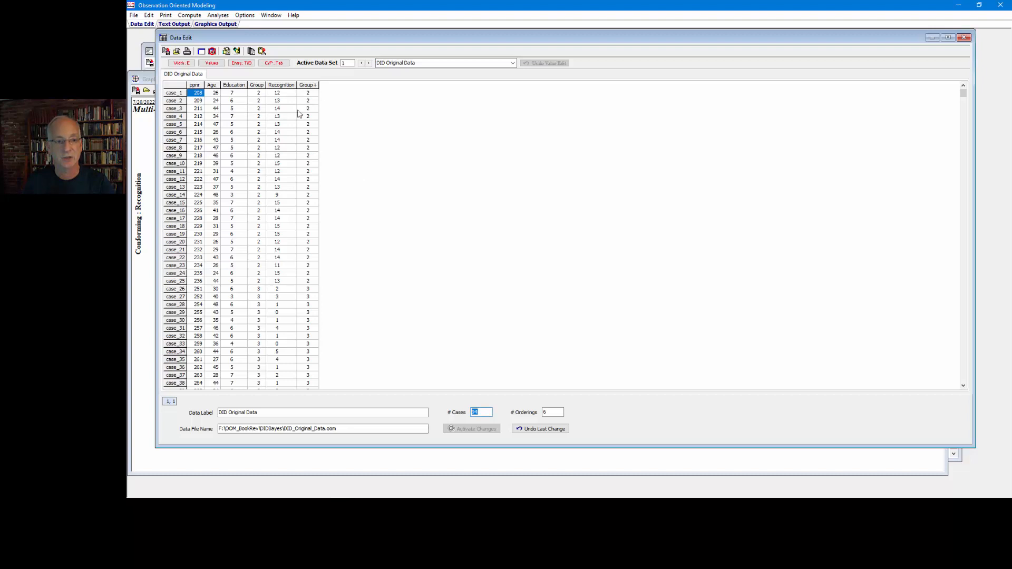
Rename the copied Group ordering as Group DvsS and give it the description "DID vs. Simulators".
{"action": "left_click", "coordinate": [228, 53]}
{"action": "left_click", "coordinate": [166, 81]}
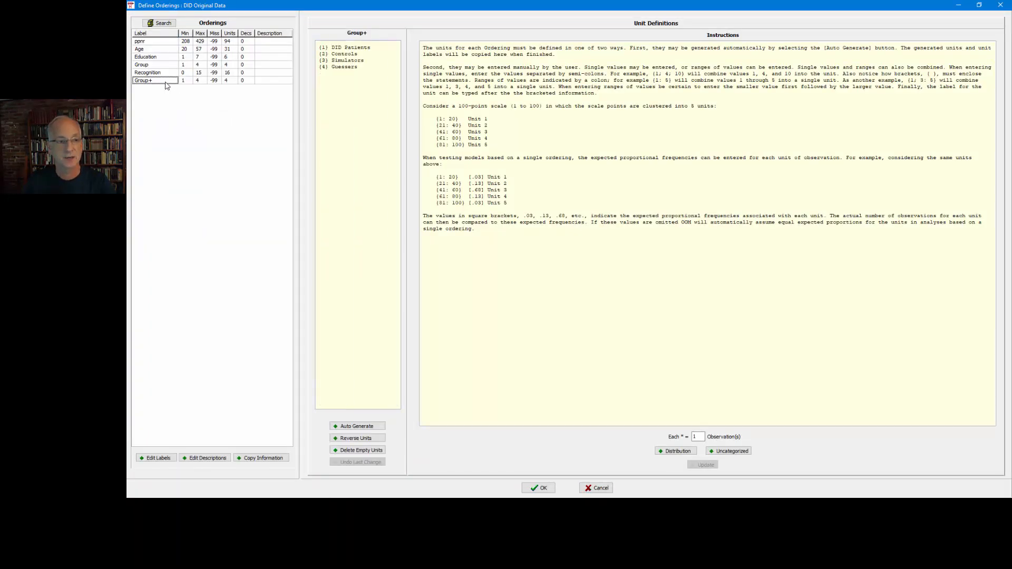
{"action": "left_click", "coordinate": [166, 82]}
{"action": "type", "text": "Gr"}
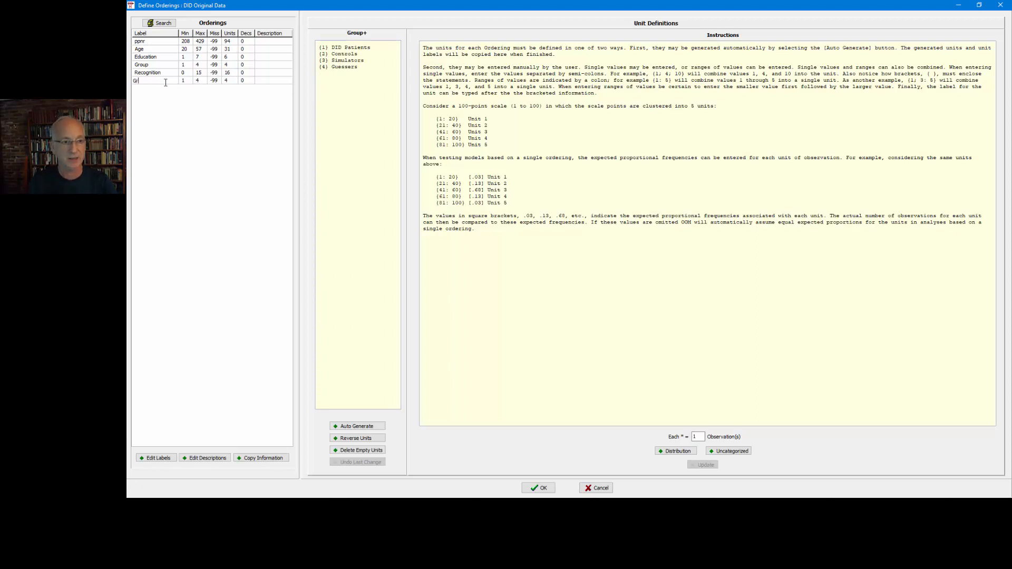
{"action": "type", "text": "oup DvsS"}
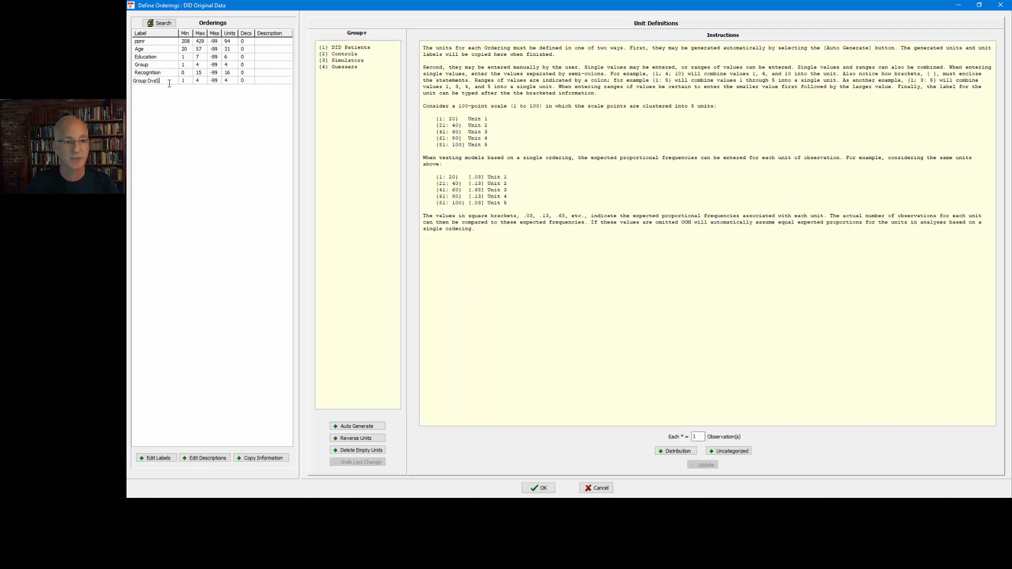
{"action": "left_click", "coordinate": [266, 81]}
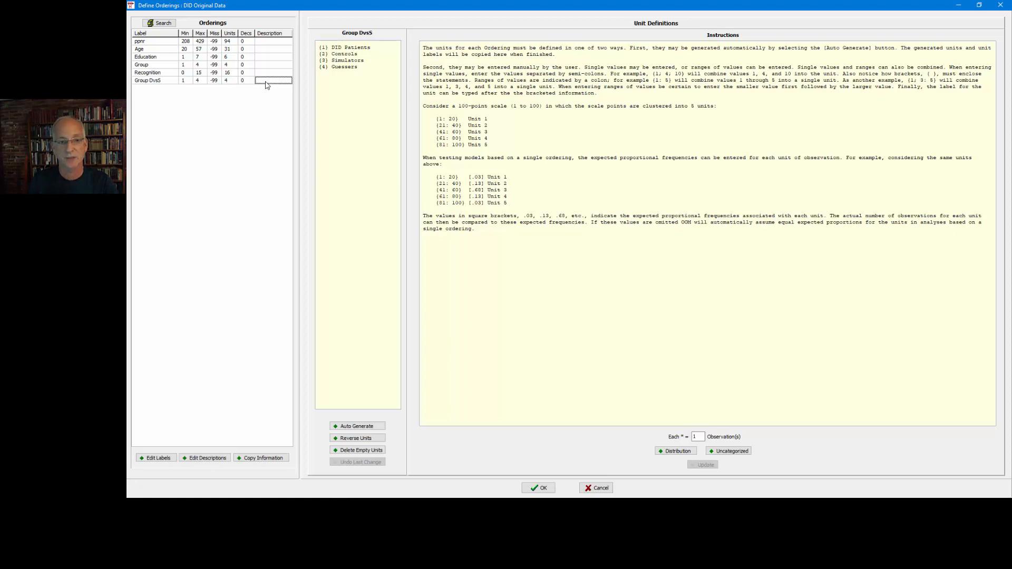
{"action": "type", "text": "DID vs. Simulators"}
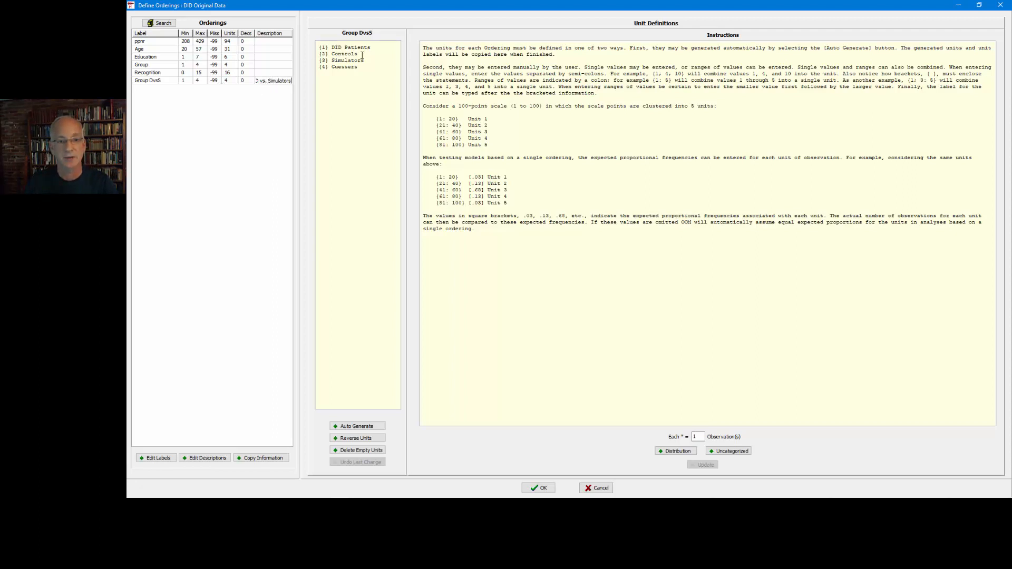
Remove the Controls and Guessers units from Group DvsS, check its distribution and uncategorized observations, and accept the definitions.
{"action": "left_click_drag", "start_coordinate": [362, 55], "coordinate": [318, 60]}
{"action": "key", "text": "Delete"}
{"action": "key", "text": "Delete"}
{"action": "key", "text": "Delete"}
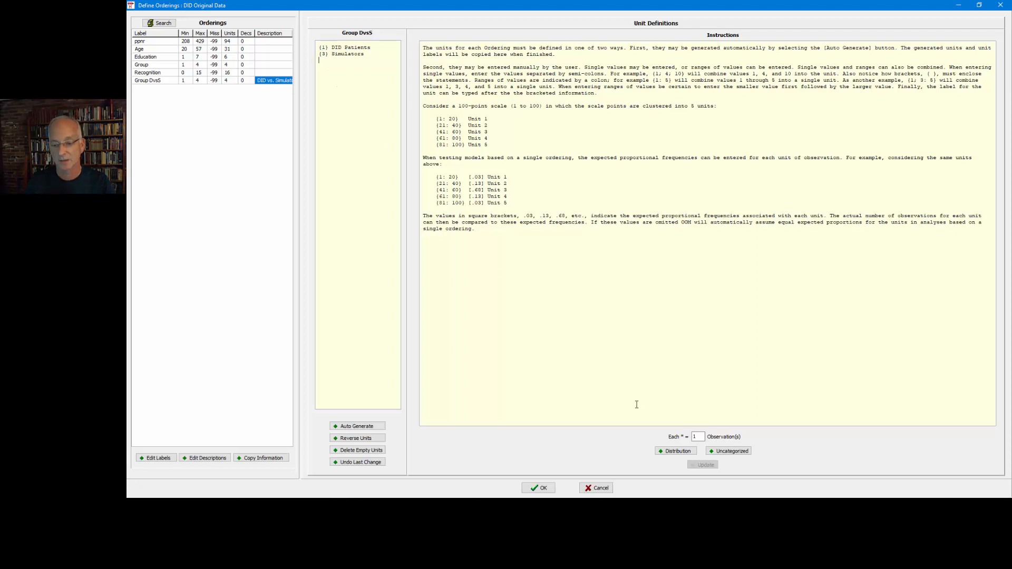
{"action": "left_click", "coordinate": [678, 449]}
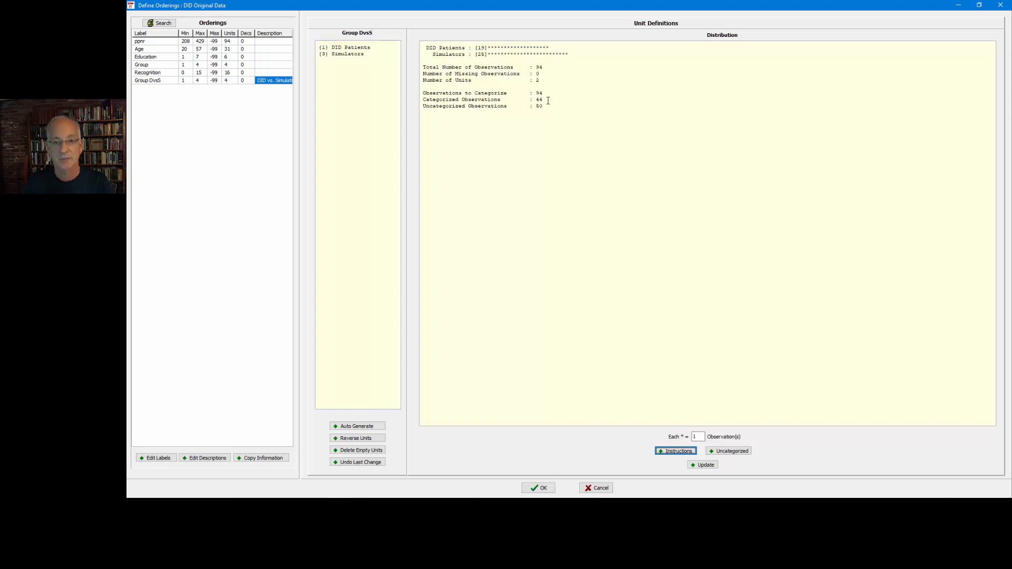
{"action": "left_click_drag", "start_coordinate": [549, 106], "coordinate": [530, 106]}
{"action": "left_click", "coordinate": [538, 489]}
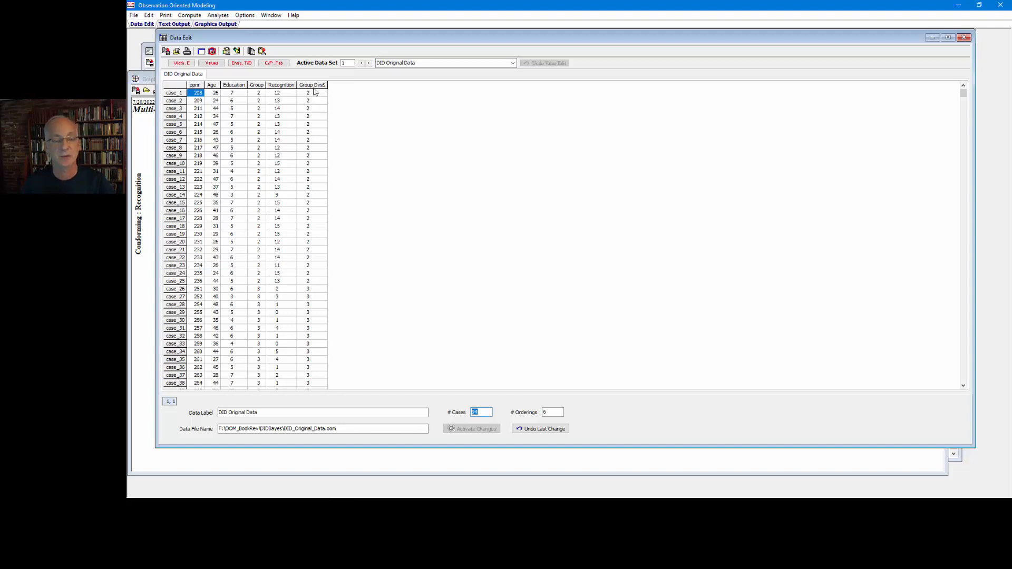
Run Build / Test Model on DID Original Data with Group DvsS --> Recognition as the model and 5000 randomization trials.
{"action": "left_click", "coordinate": [219, 15]}
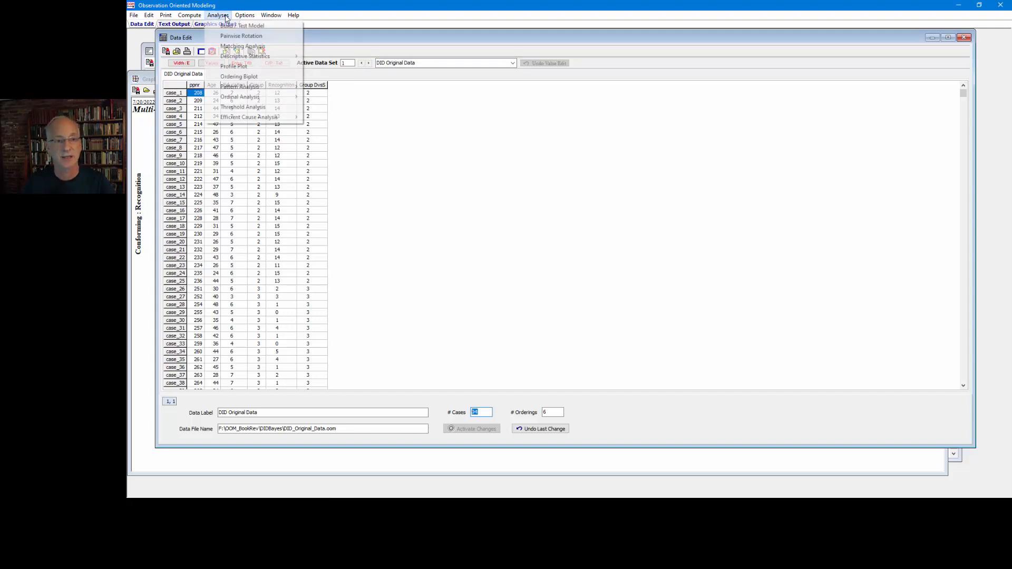
{"action": "left_click", "coordinate": [229, 27]}
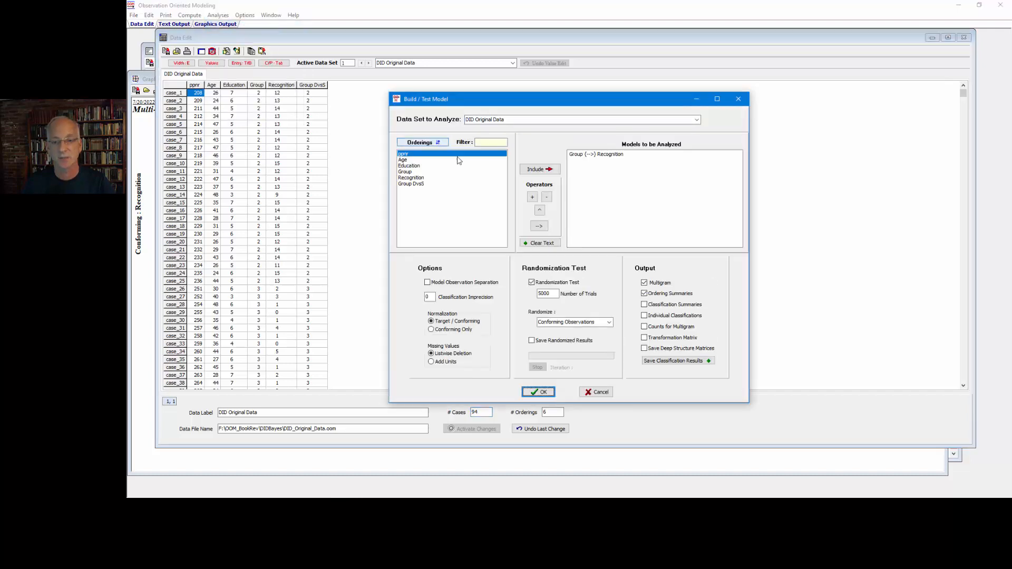
{"action": "double_click", "coordinate": [411, 184]}
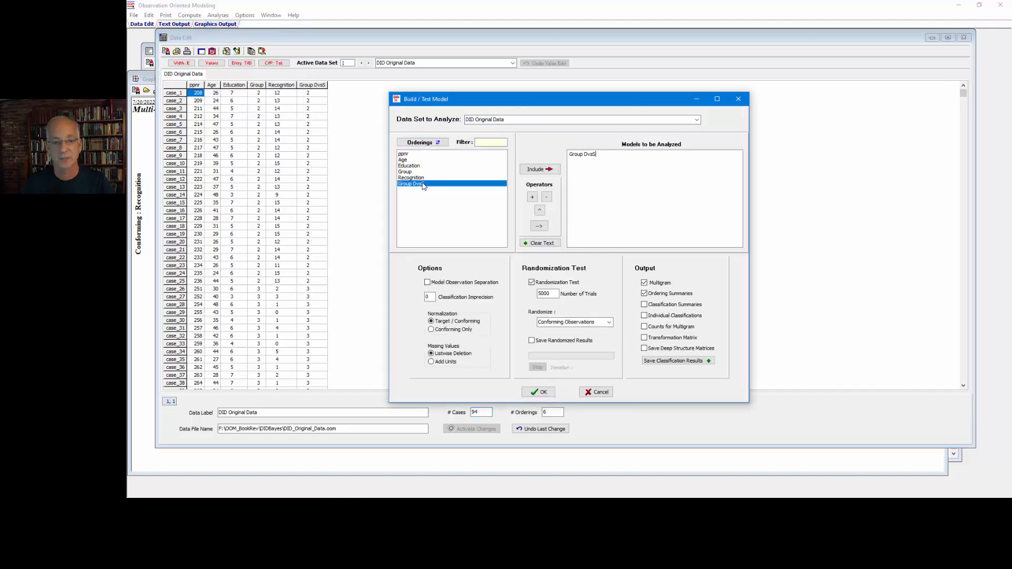
{"action": "left_click", "coordinate": [539, 228]}
{"action": "left_click", "coordinate": [429, 178]}
{"action": "double_click", "coordinate": [429, 179]}
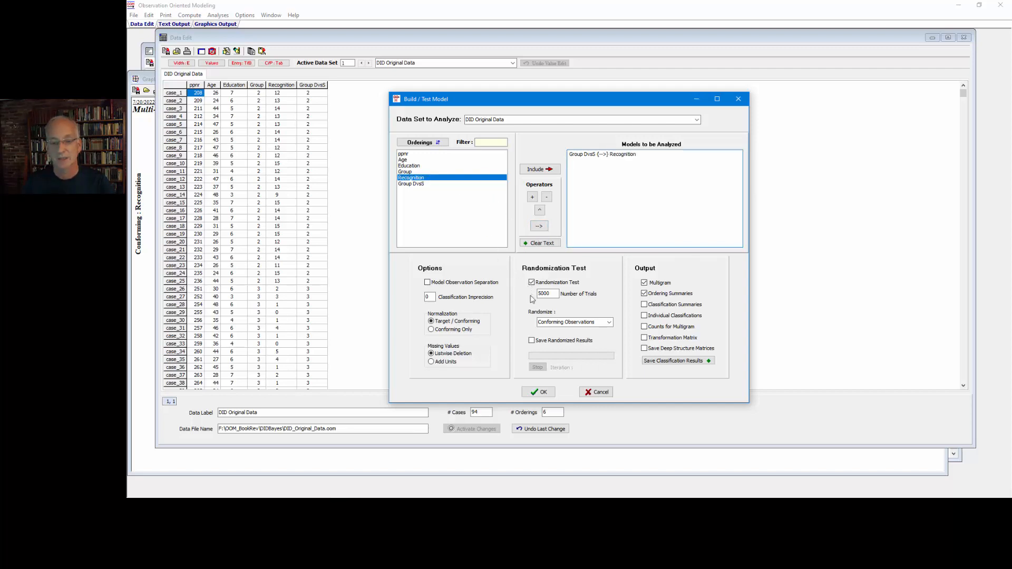
{"action": "left_click", "coordinate": [539, 393]}
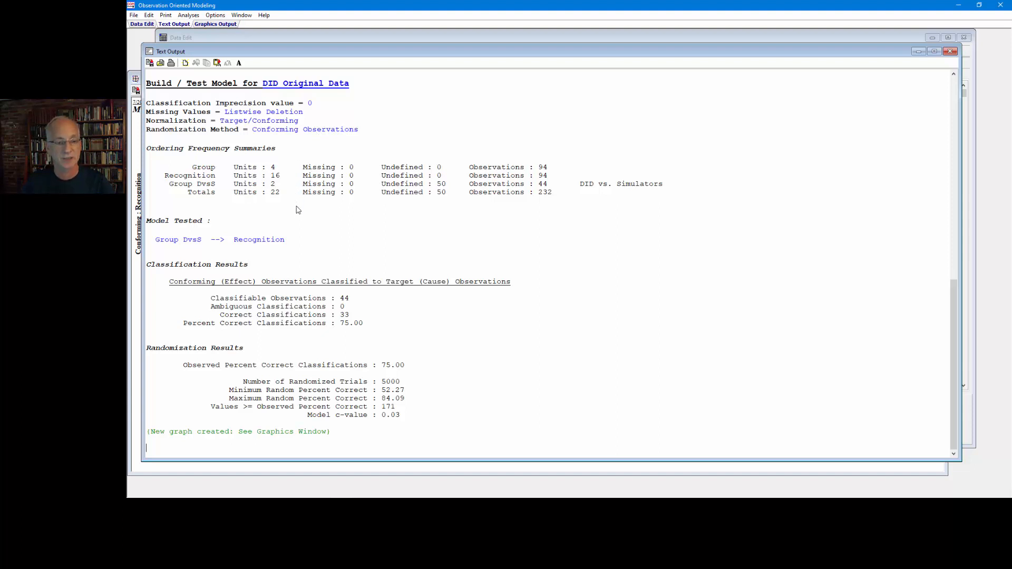
Review the Group DvsS --> Recognition output, examining its correct classifications, randomization trials, values at or above the observed percentage, and c-value.
{"action": "left_click_drag", "start_coordinate": [295, 238], "coordinate": [162, 238]}
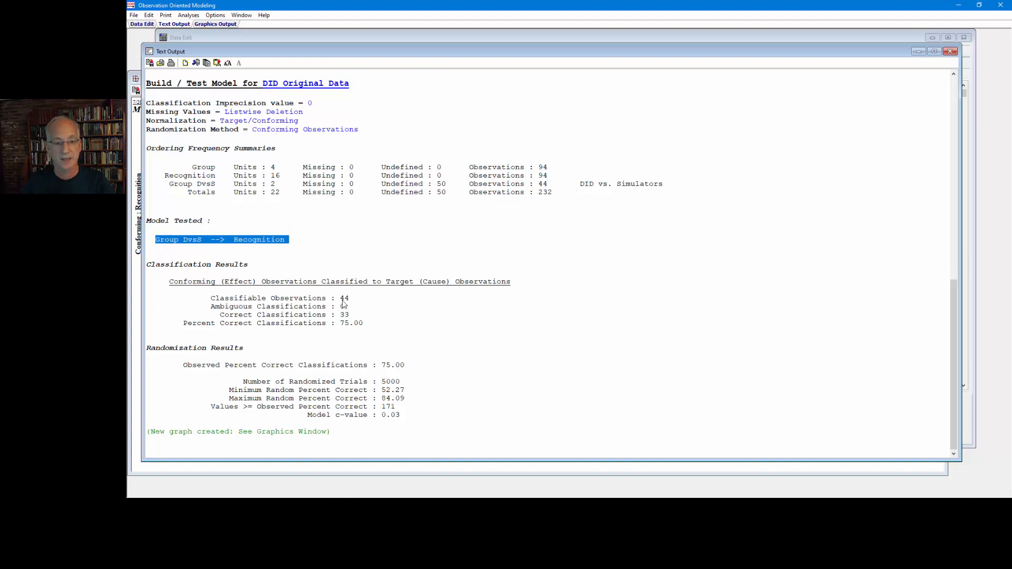
{"action": "left_click_drag", "start_coordinate": [353, 302], "coordinate": [343, 316]}
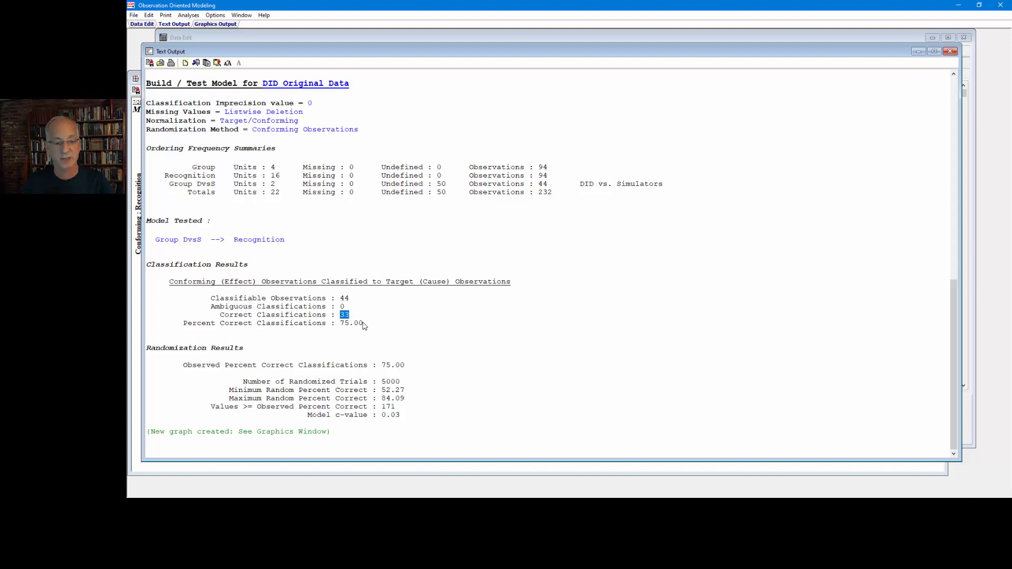
{"action": "left_click_drag", "start_coordinate": [364, 326], "coordinate": [339, 325]}
{"action": "left_click_drag", "start_coordinate": [245, 349], "coordinate": [163, 353]}
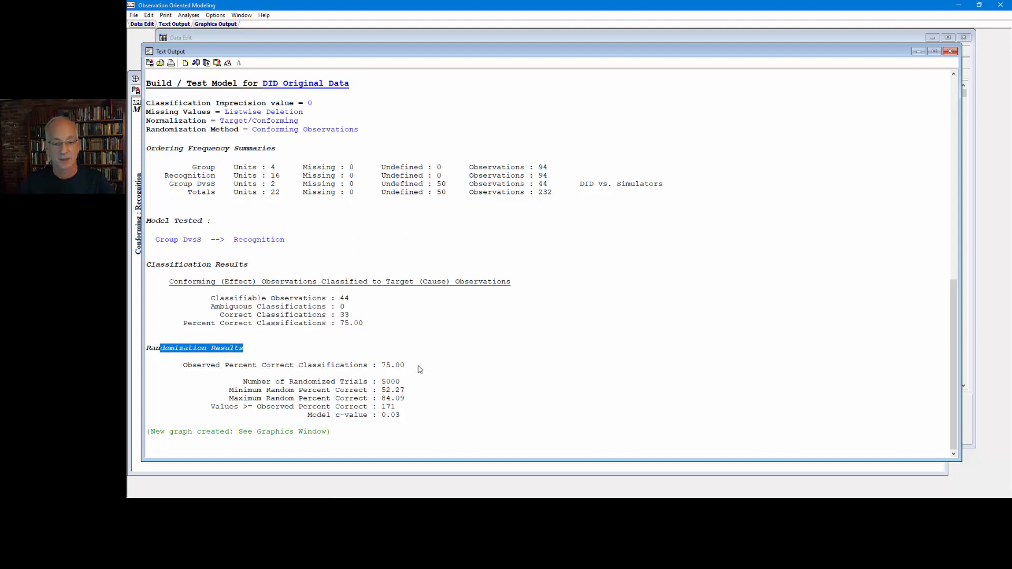
{"action": "left_click_drag", "start_coordinate": [417, 367], "coordinate": [382, 384]}
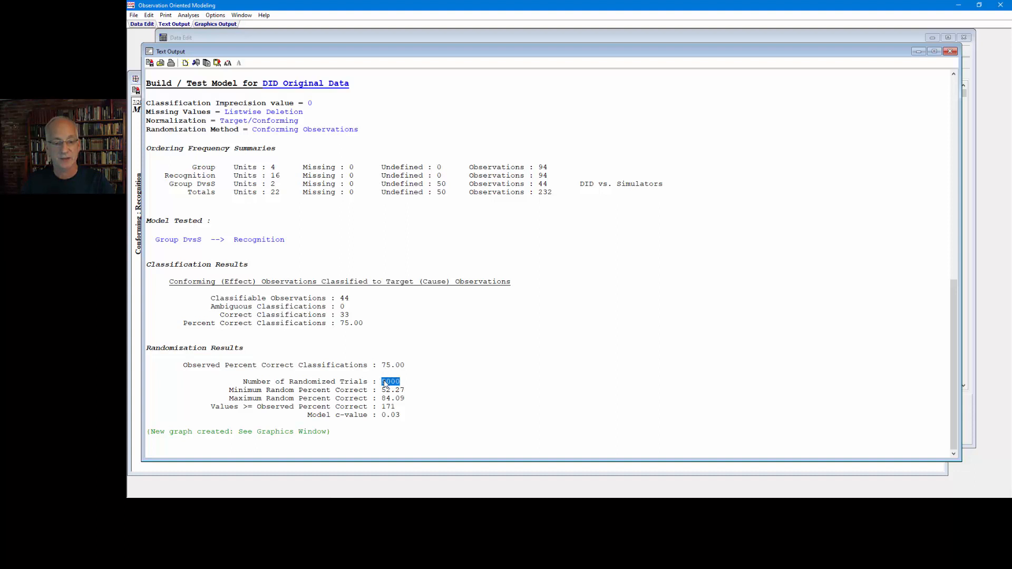
{"action": "left_click", "coordinate": [407, 401]}
{"action": "left_click_drag", "start_coordinate": [397, 409], "coordinate": [380, 409]}
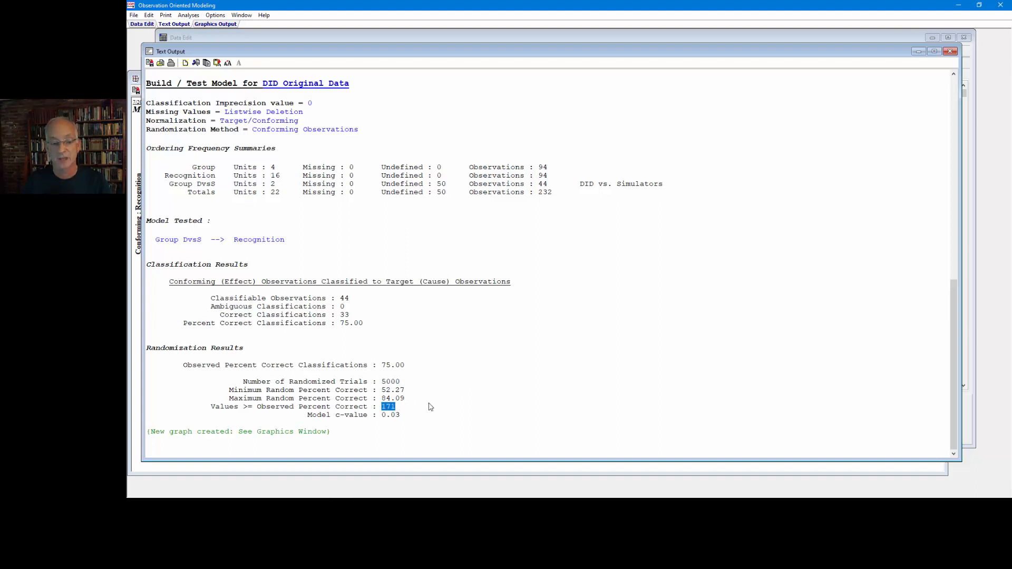
{"action": "left_click_drag", "start_coordinate": [411, 416], "coordinate": [377, 416]}
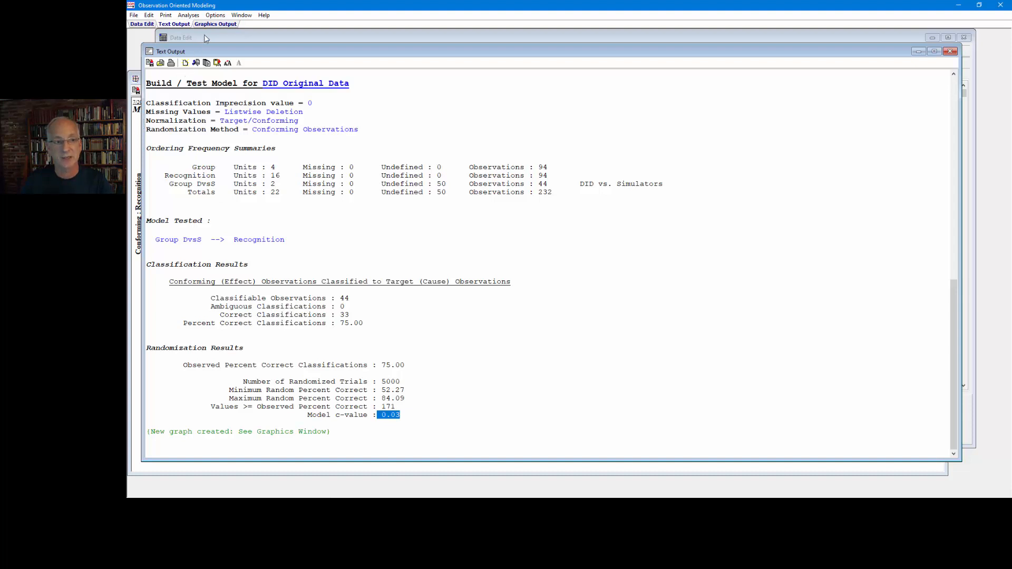
Display the Group DvsS --> Recognition multi-unit frequency histogram and show the frequency counts on its bars.
{"action": "left_click", "coordinate": [215, 24]}
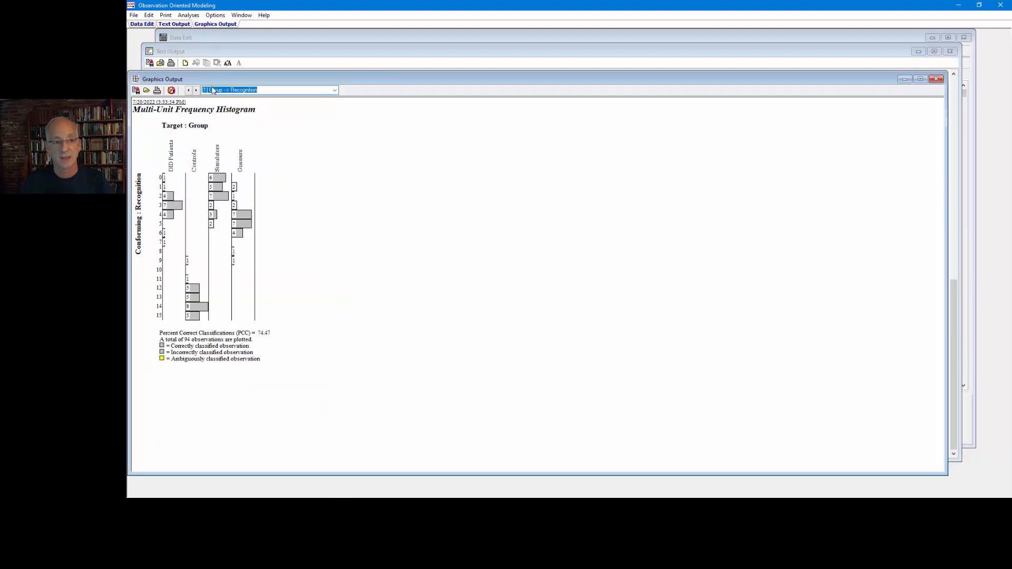
{"action": "left_click", "coordinate": [334, 91]}
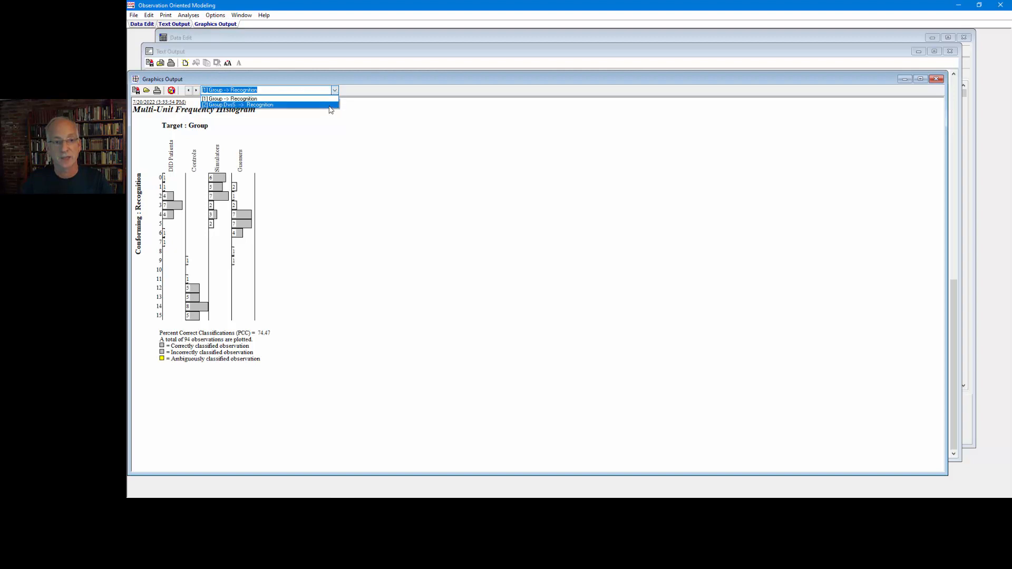
{"action": "left_click", "coordinate": [261, 105]}
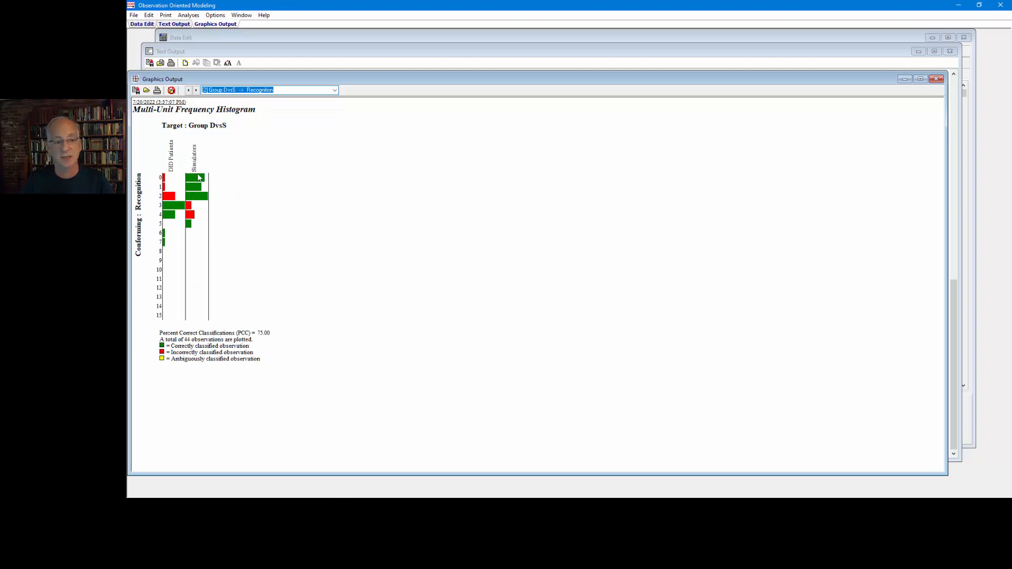
{"action": "right_click", "coordinate": [200, 183]}
{"action": "left_click", "coordinate": [220, 199]}
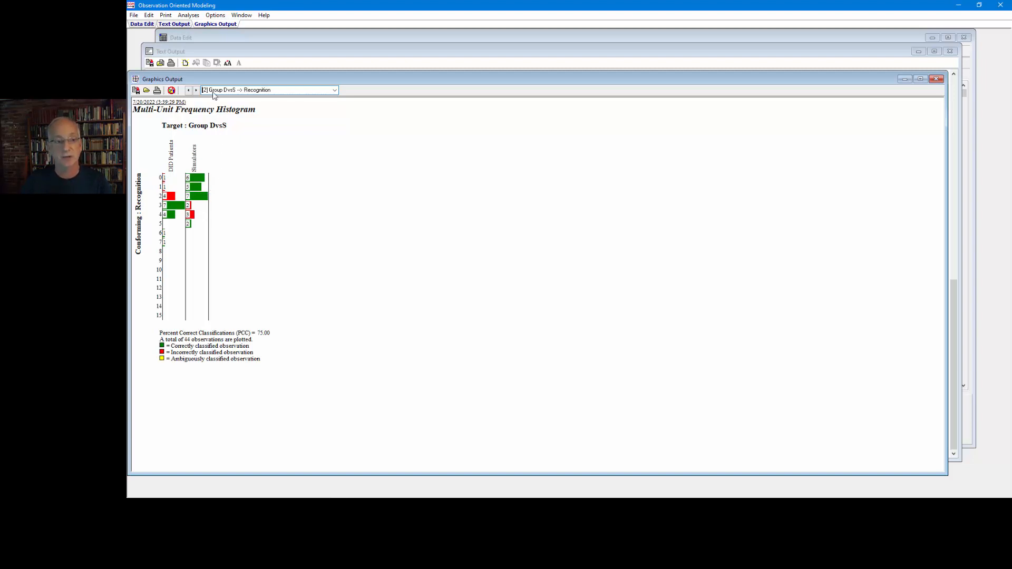
Inspect the unit definitions of the Group DvsS and Group orderings in DID Original Data, and leave the definitions without saving.
{"action": "left_click", "coordinate": [208, 38]}
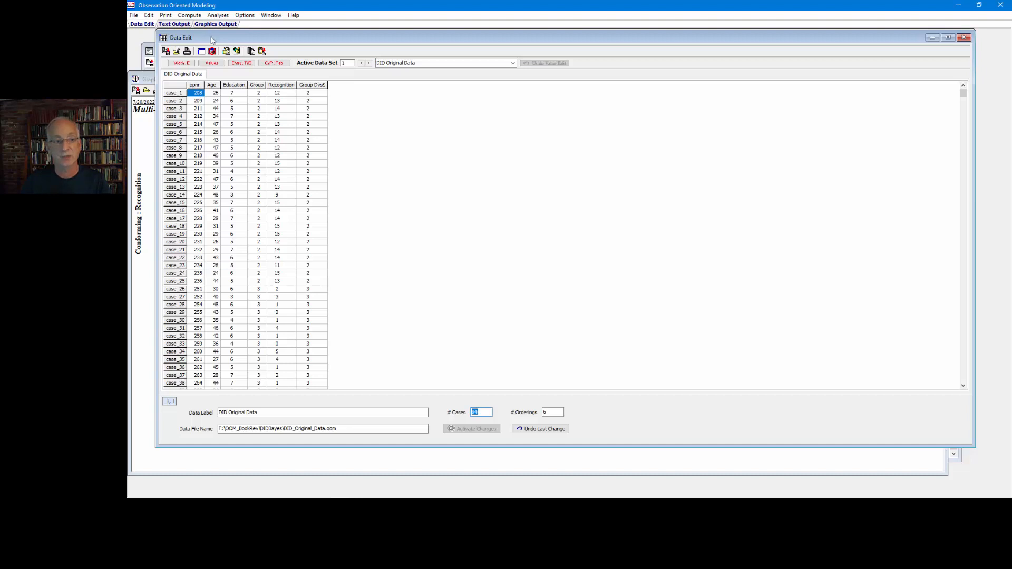
{"action": "left_click", "coordinate": [226, 52]}
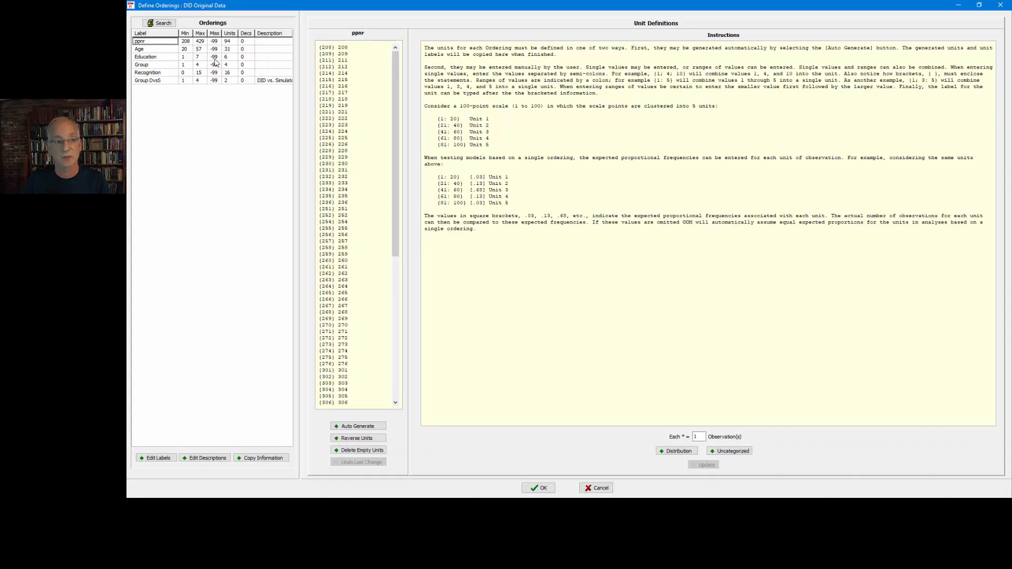
{"action": "left_click", "coordinate": [172, 81]}
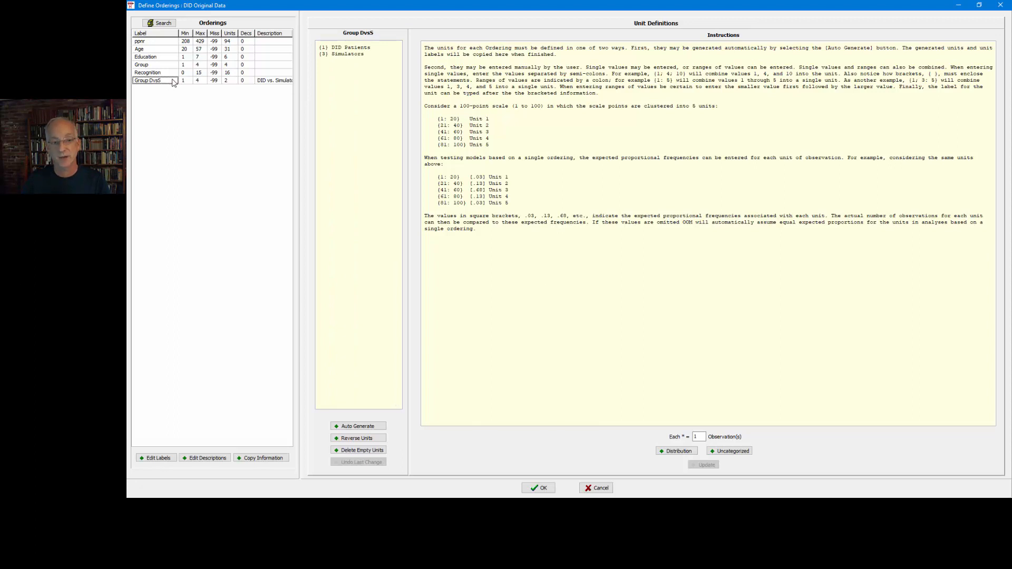
{"action": "left_click", "coordinate": [170, 66]}
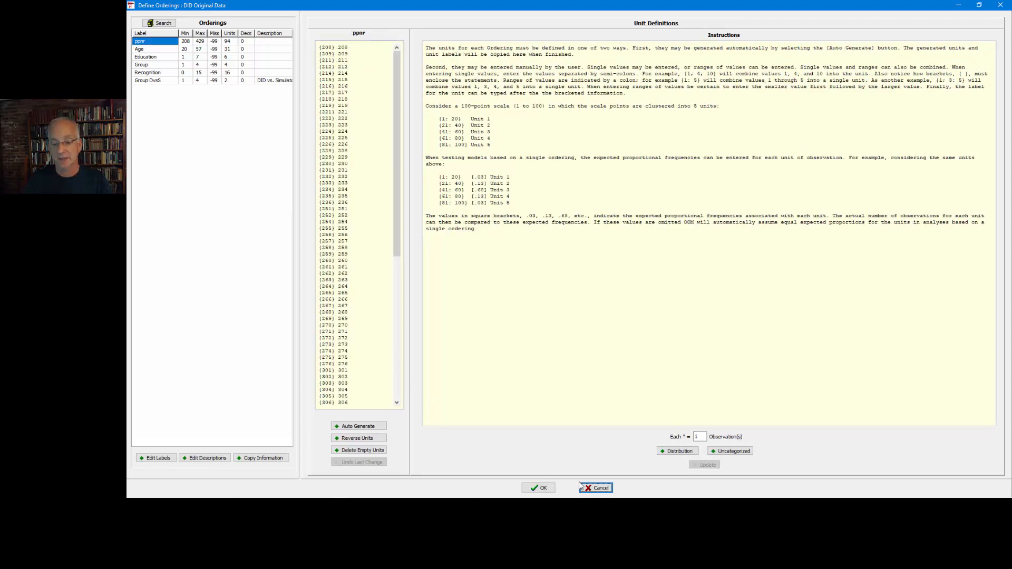
{"action": "left_click", "coordinate": [594, 487]}
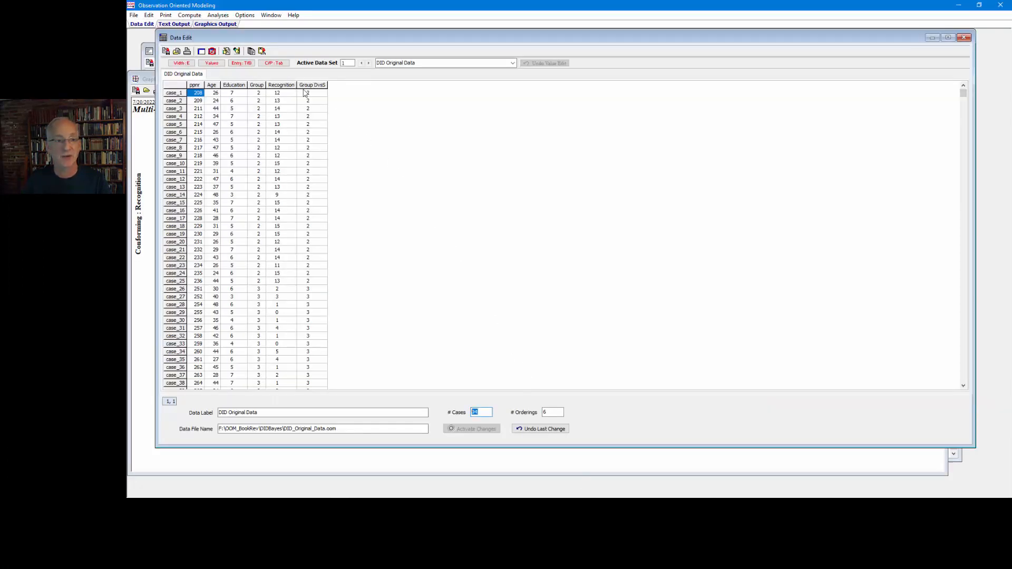
Set up ordering descriptive statistics for DID Original Data with Recognition as the selected ordering, separated by Group.
{"action": "left_click", "coordinate": [217, 15]}
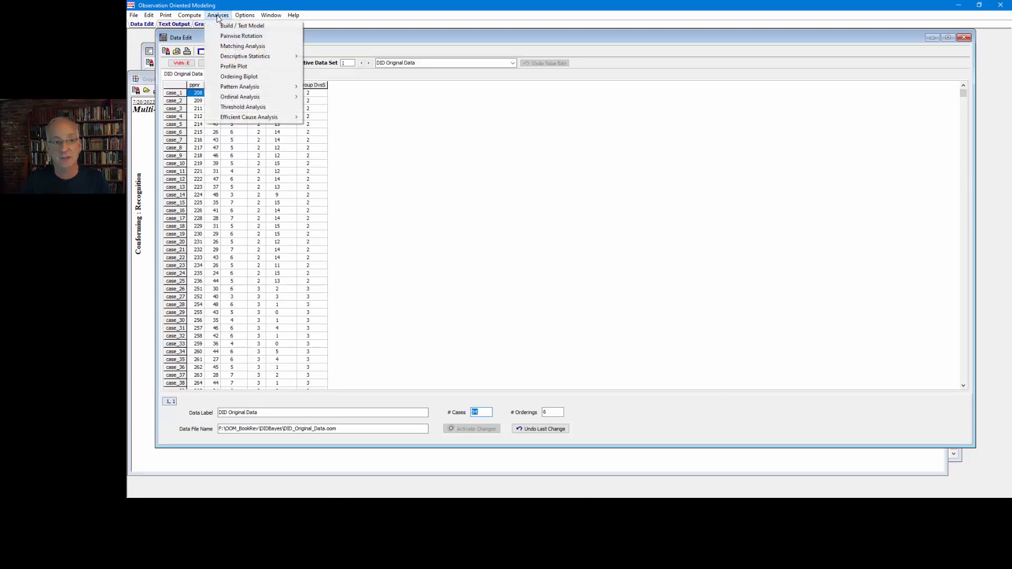
{"action": "mouse_move", "coordinate": [248, 57]}
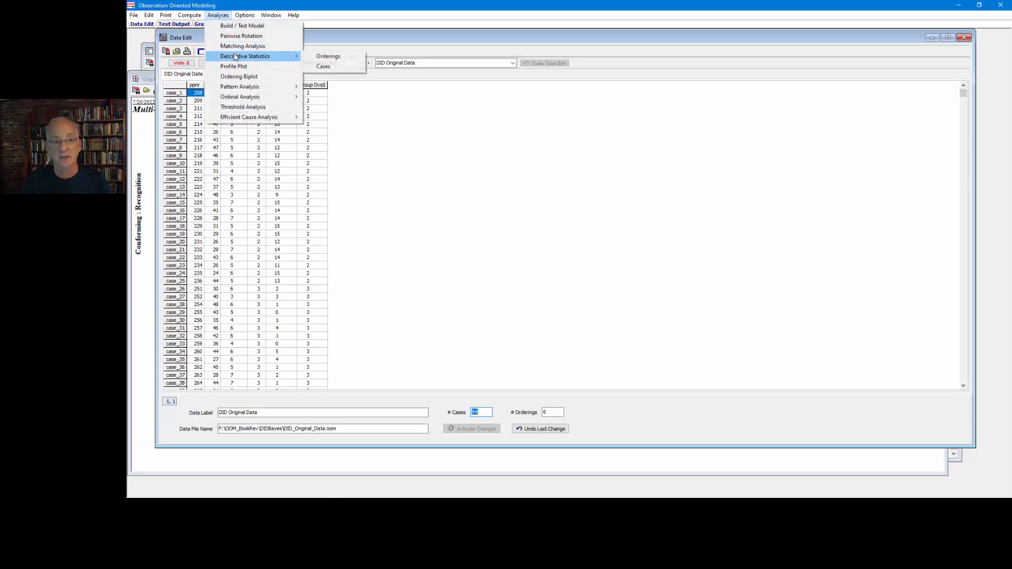
{"action": "left_click", "coordinate": [314, 57]}
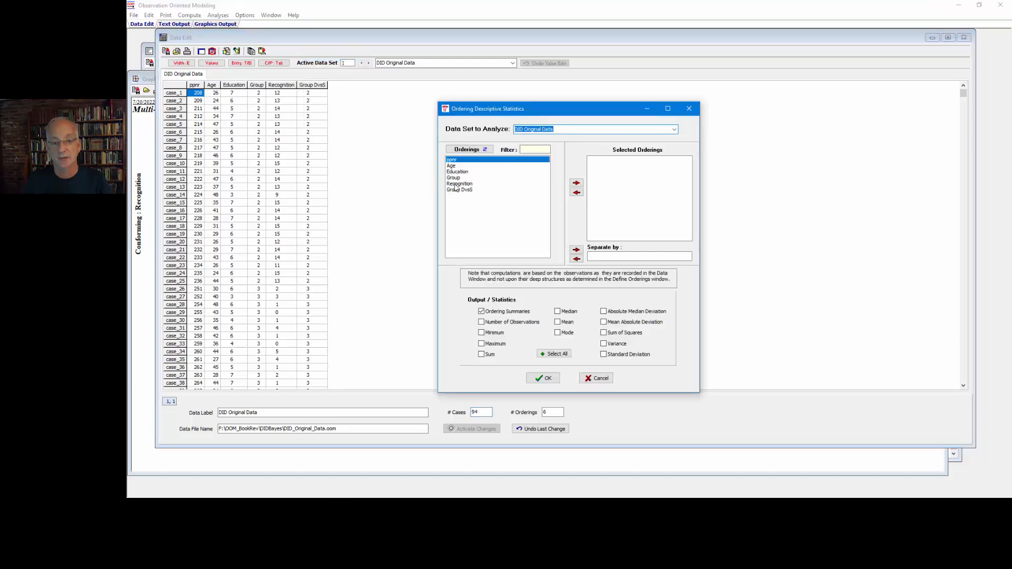
{"action": "left_click", "coordinate": [456, 184]}
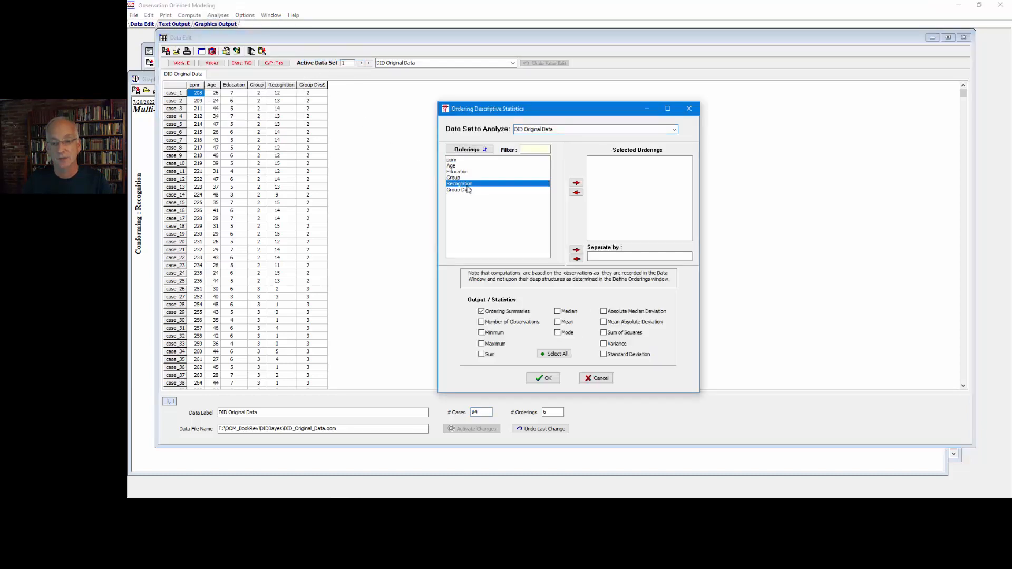
{"action": "left_click", "coordinate": [576, 183]}
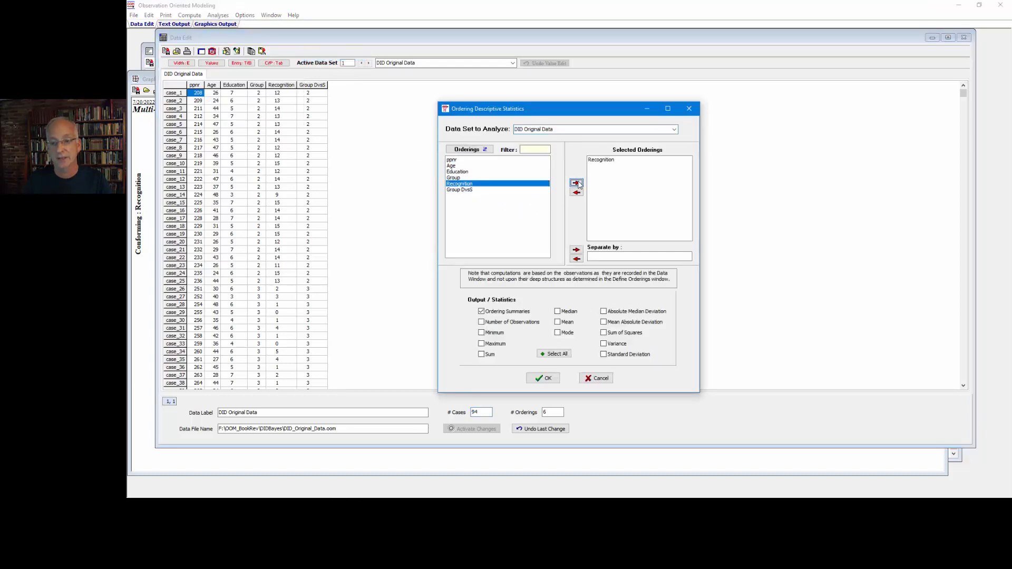
{"action": "left_click", "coordinate": [463, 178]}
{"action": "left_click", "coordinate": [576, 250]}
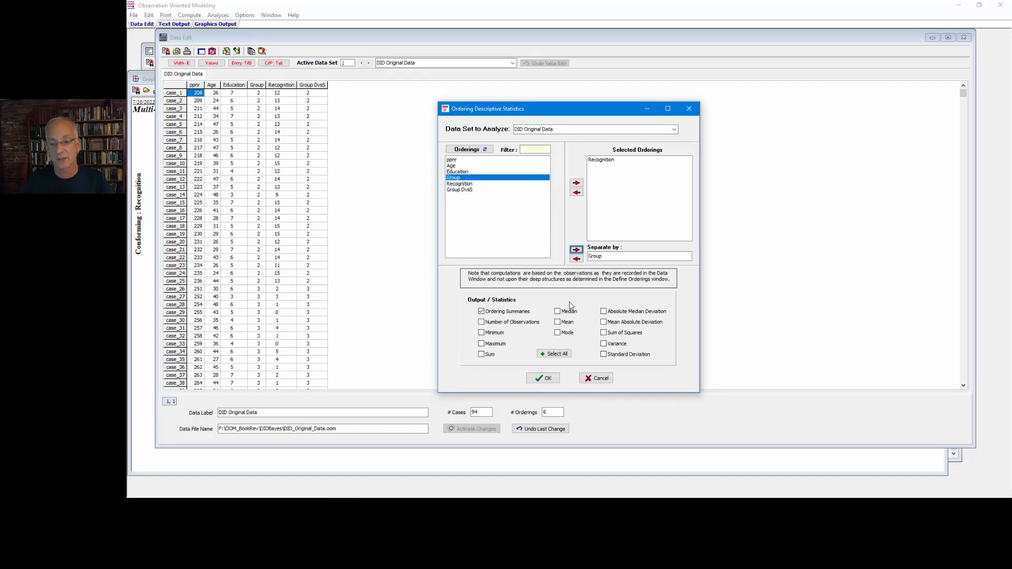
Include the median, mean, mode and standard deviation in the output and run the descriptive statistics.
{"action": "left_click", "coordinate": [567, 311]}
{"action": "left_click", "coordinate": [566, 322]}
{"action": "left_click", "coordinate": [565, 332]}
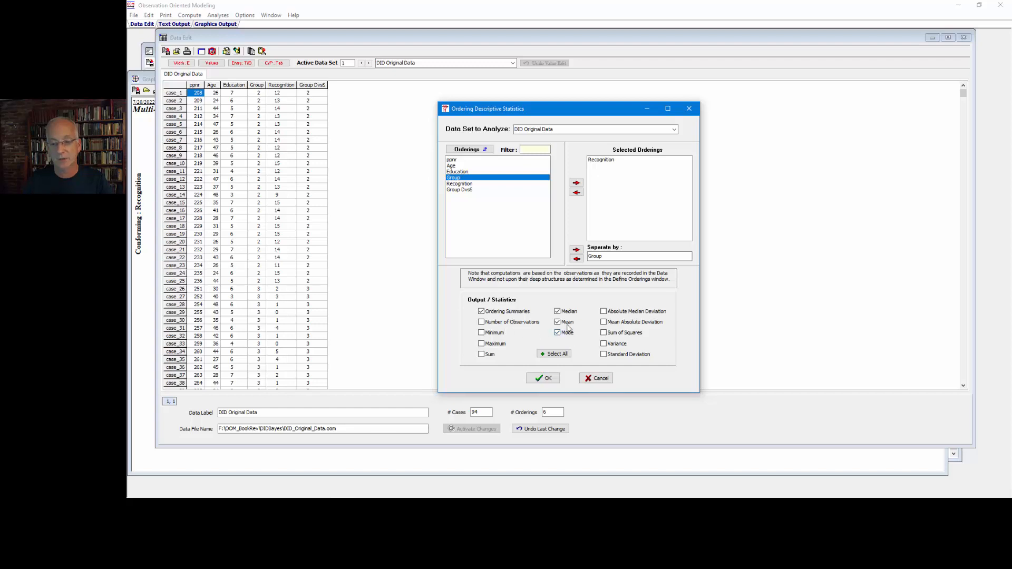
{"action": "left_click", "coordinate": [542, 377]}
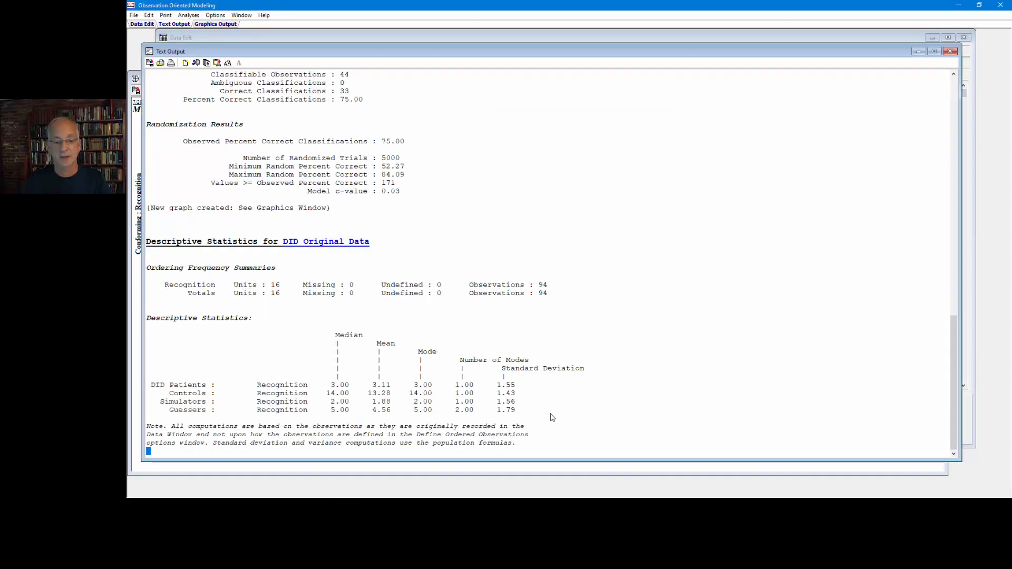
Review the descriptive statistics table and compare the Group --> Recognition and Group DvsS --> Recognition histograms.
{"action": "left_click_drag", "start_coordinate": [515, 409], "coordinate": [129, 339]}
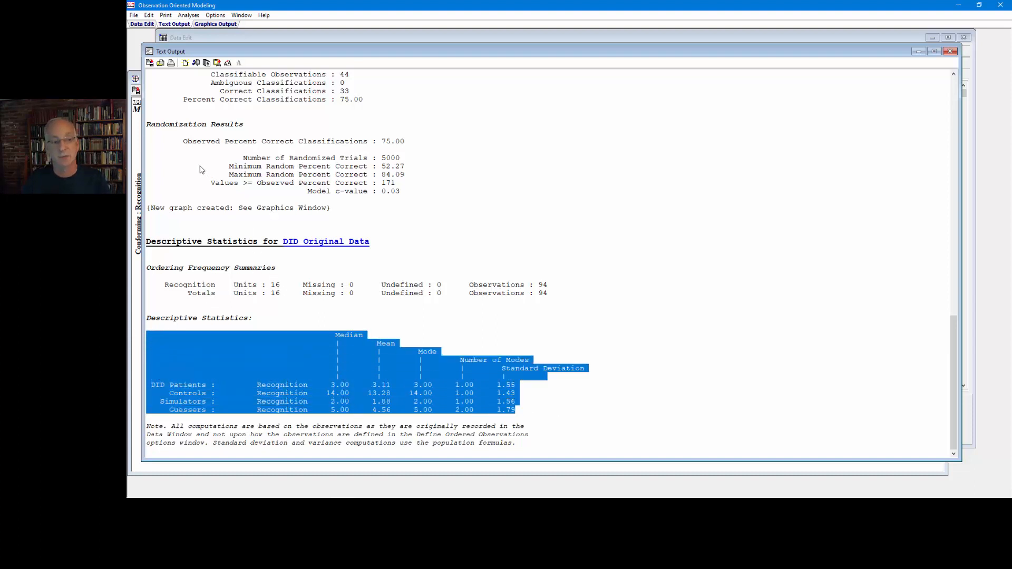
{"action": "left_click", "coordinate": [139, 132]}
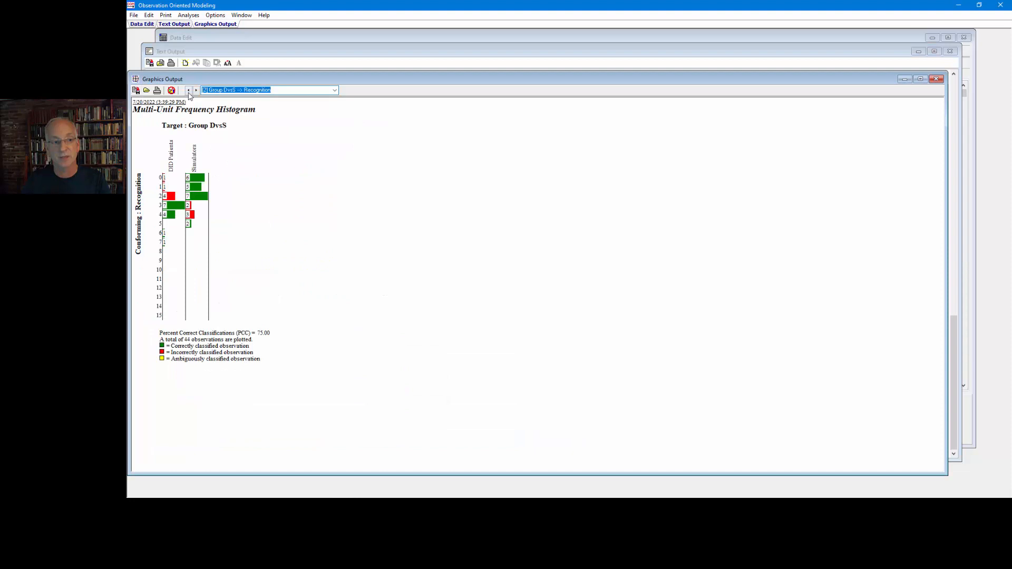
{"action": "left_click", "coordinate": [188, 91]}
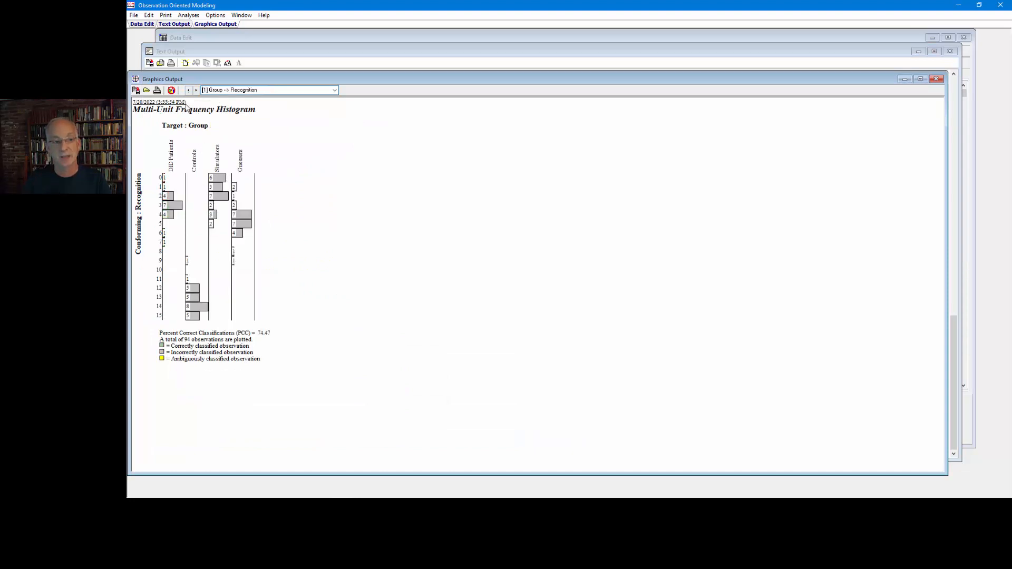
{"action": "left_click", "coordinate": [196, 90]}
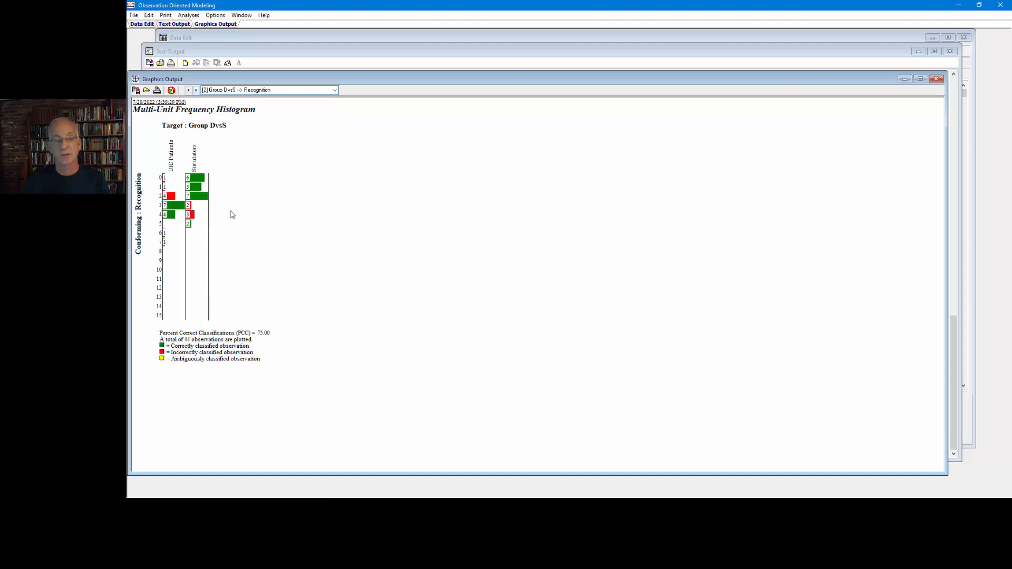